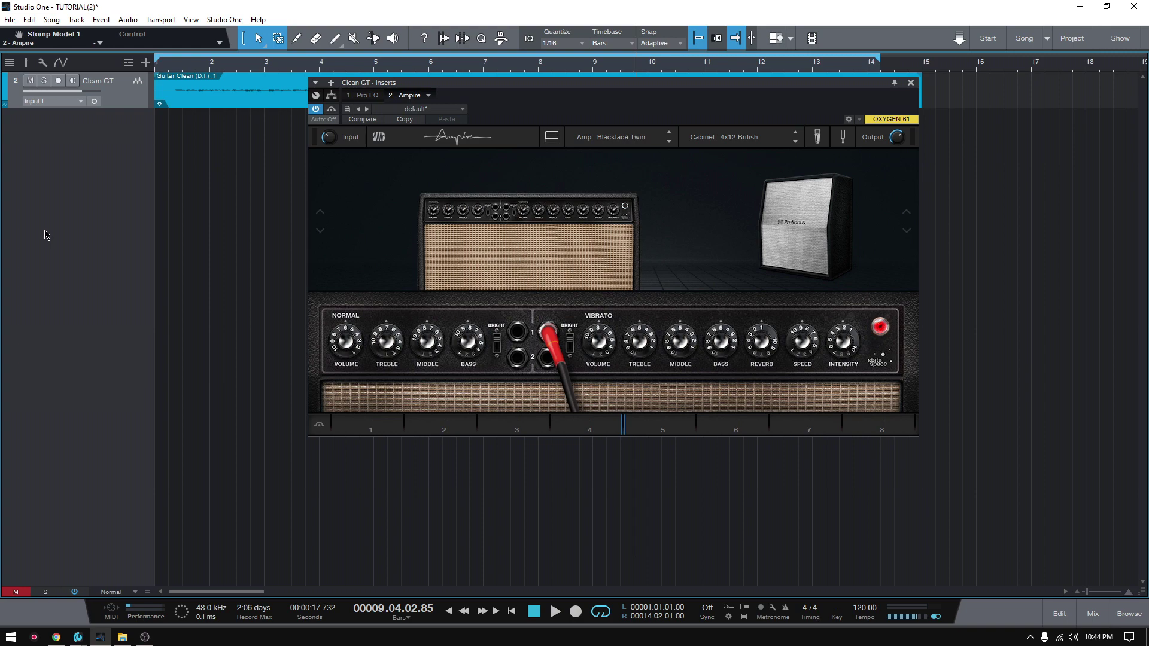
Step: Reposition the Ampire window and collapse the stage so only the Blackface Twin controls show
drag(503, 85, 412, 150)
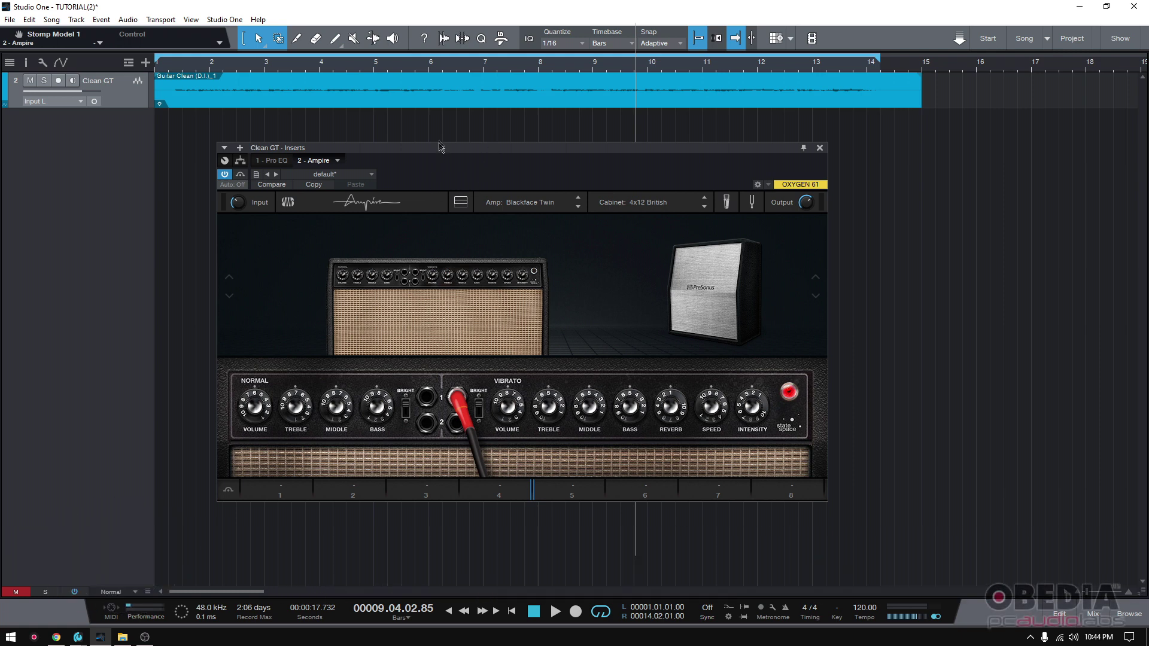
mouse_move(441, 150)
mouse_down()
mouse_move(445, 137)
mouse_move(434, 148)
mouse_up()
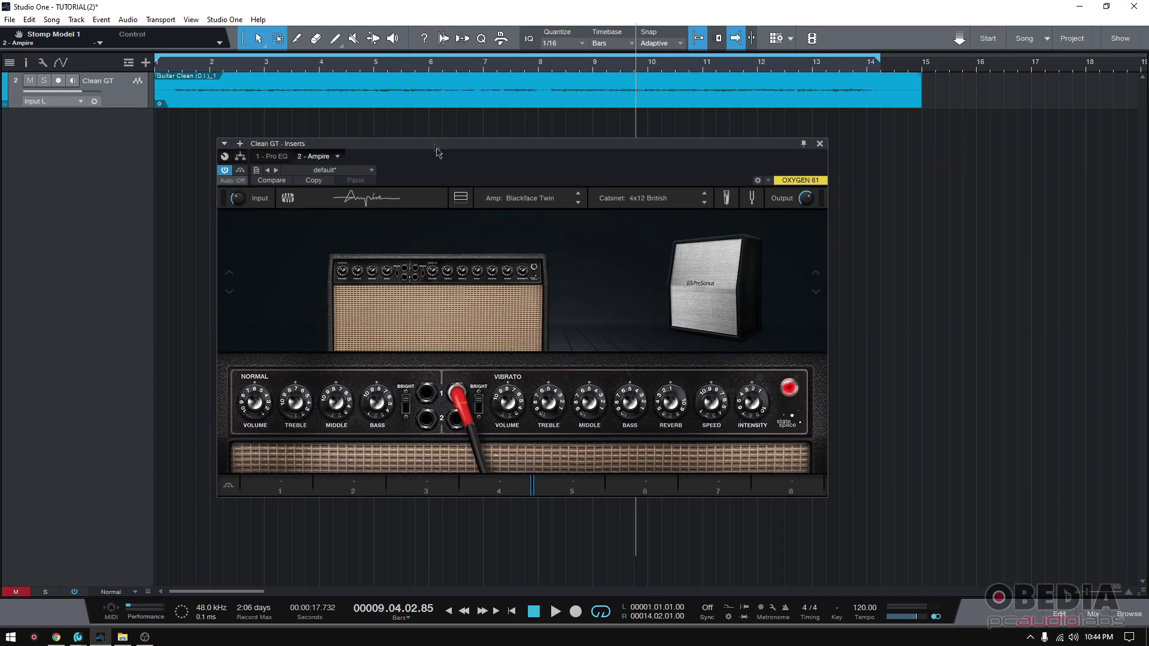
click(461, 199)
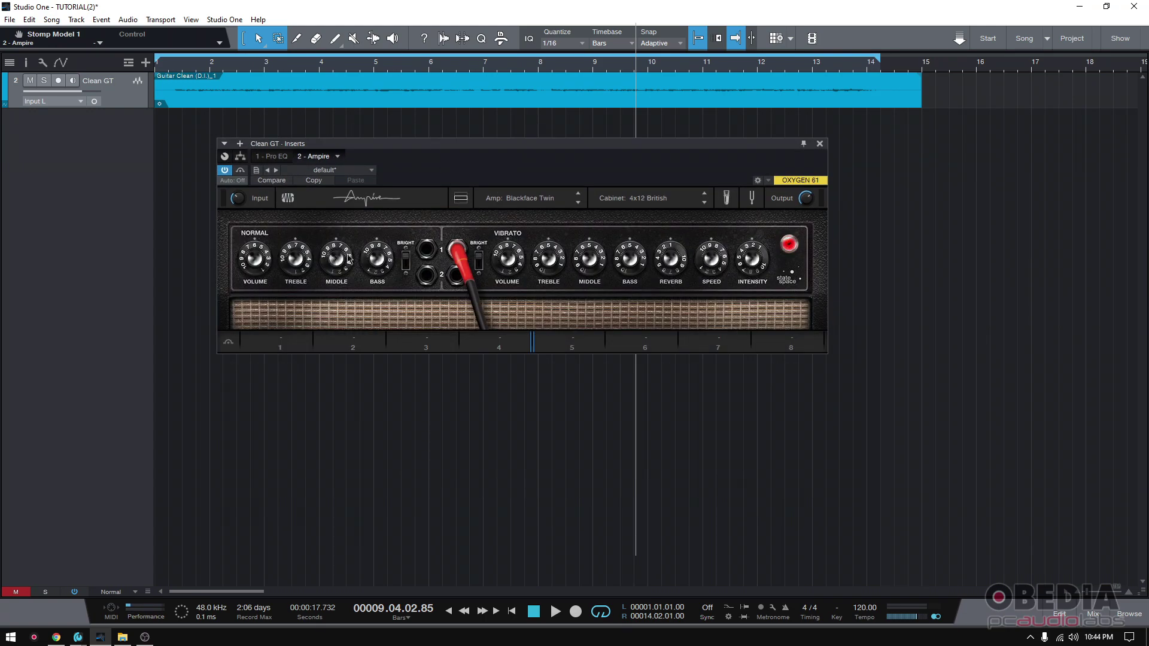
Step: Restore the amp-and-cabinet picture, open the empty pedalboard, and move the window higher
click(460, 199)
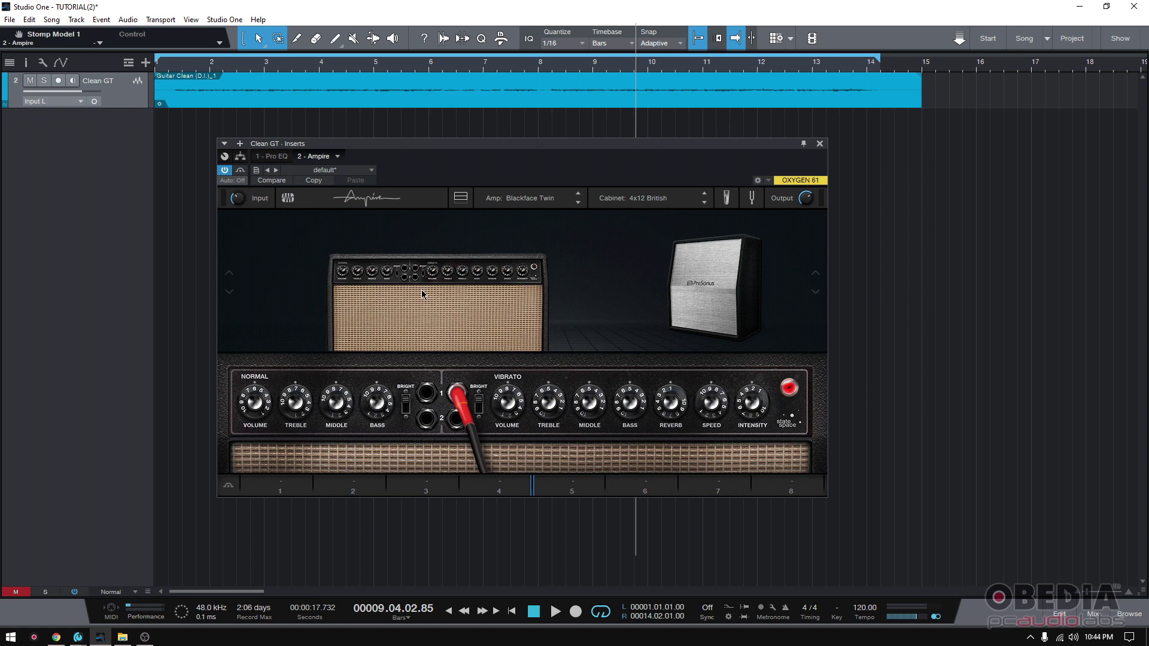
click(462, 206)
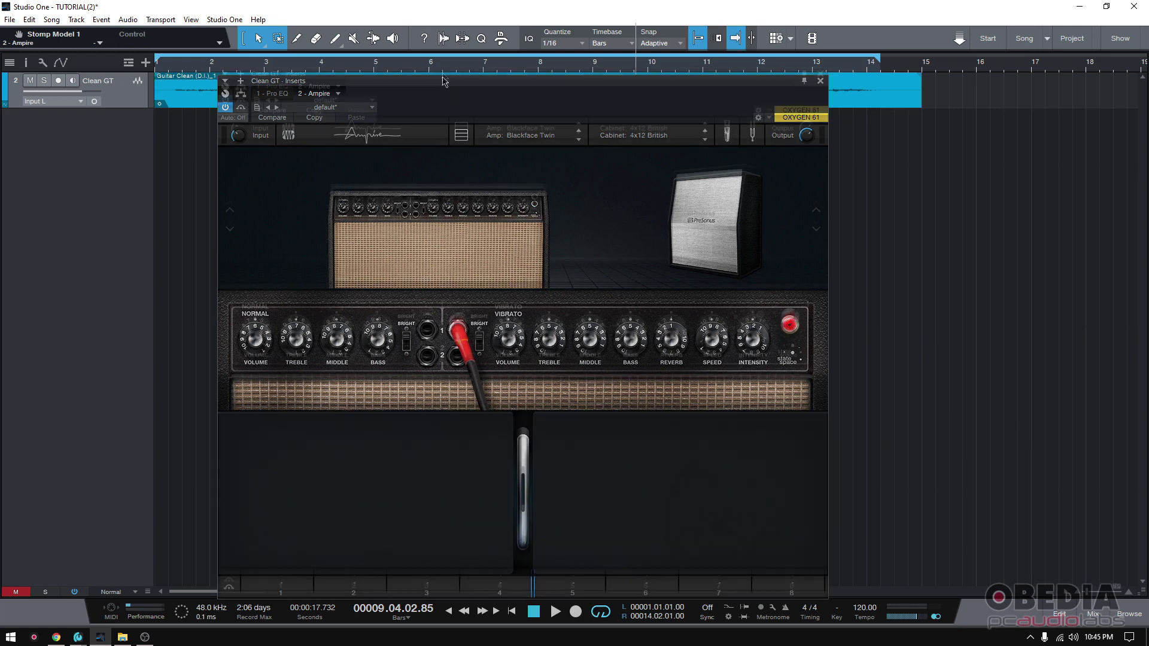
drag(443, 81, 440, 55)
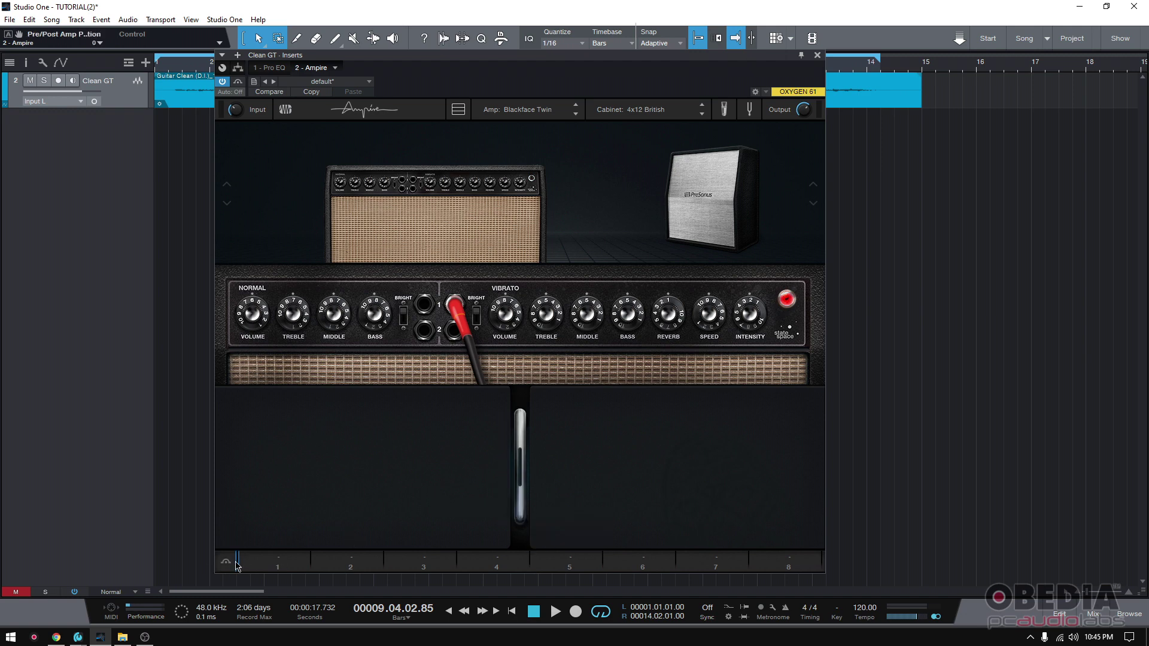
Step: Move the blue Pre/Post Amp handle from slot 1 to between pedal slots 4 and 5
drag(237, 566, 386, 566)
drag(385, 566, 531, 568)
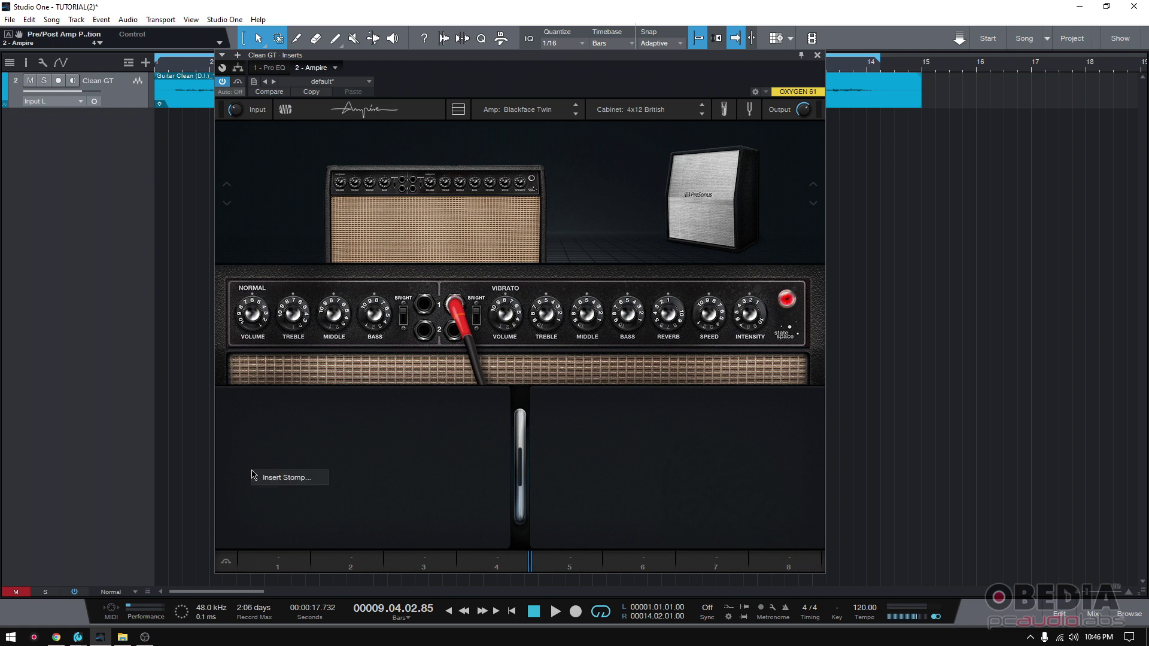
right_click(256, 458)
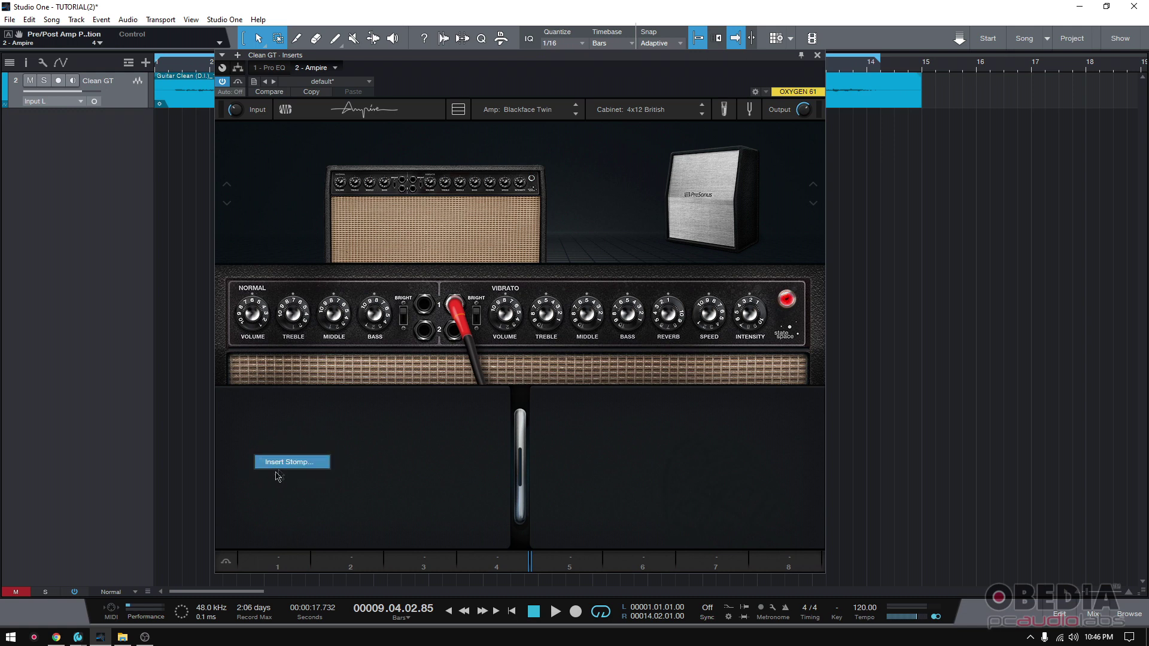
click(289, 462)
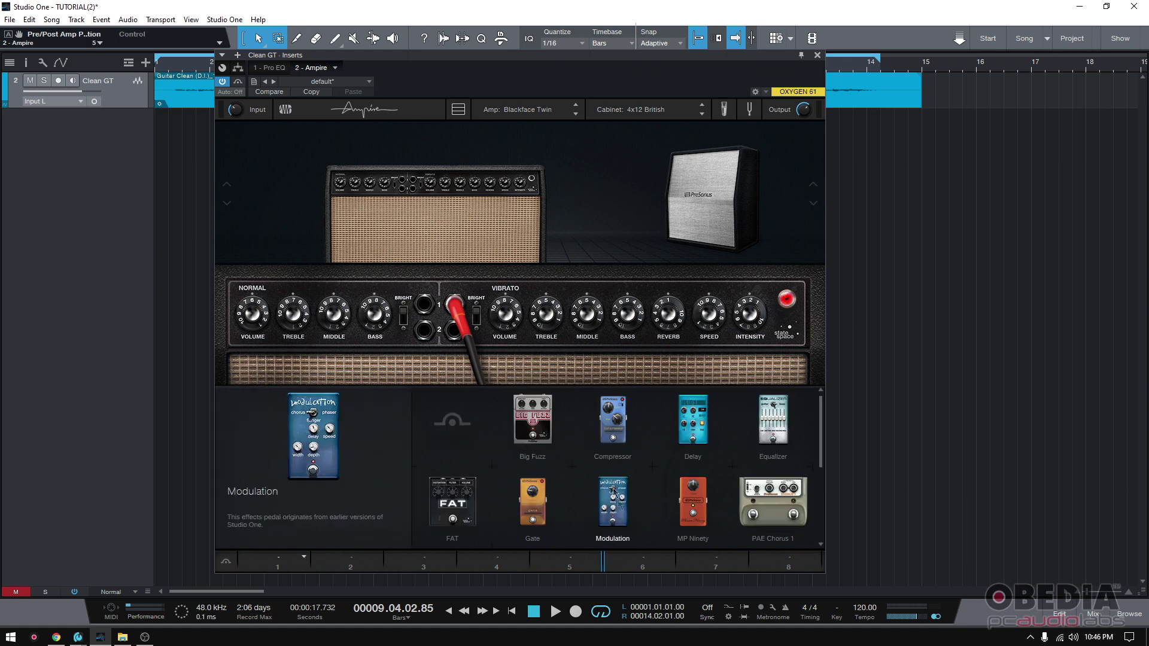
scroll(608, 488, down, 1)
double_click(340, 496)
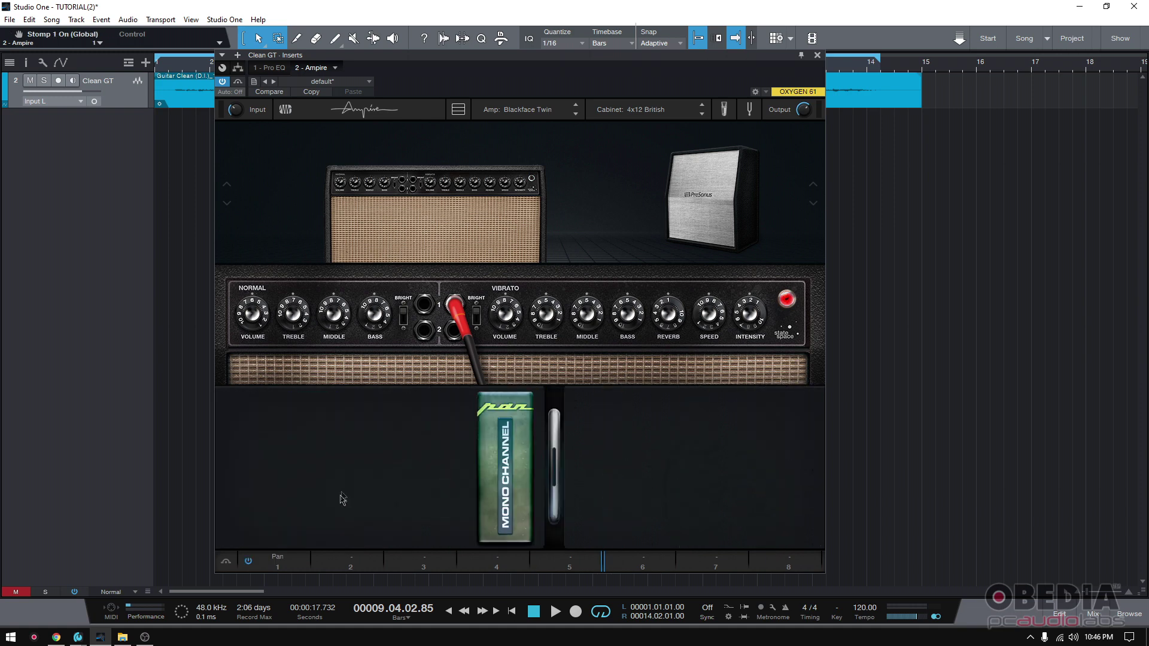
right_click(505, 477)
click(541, 481)
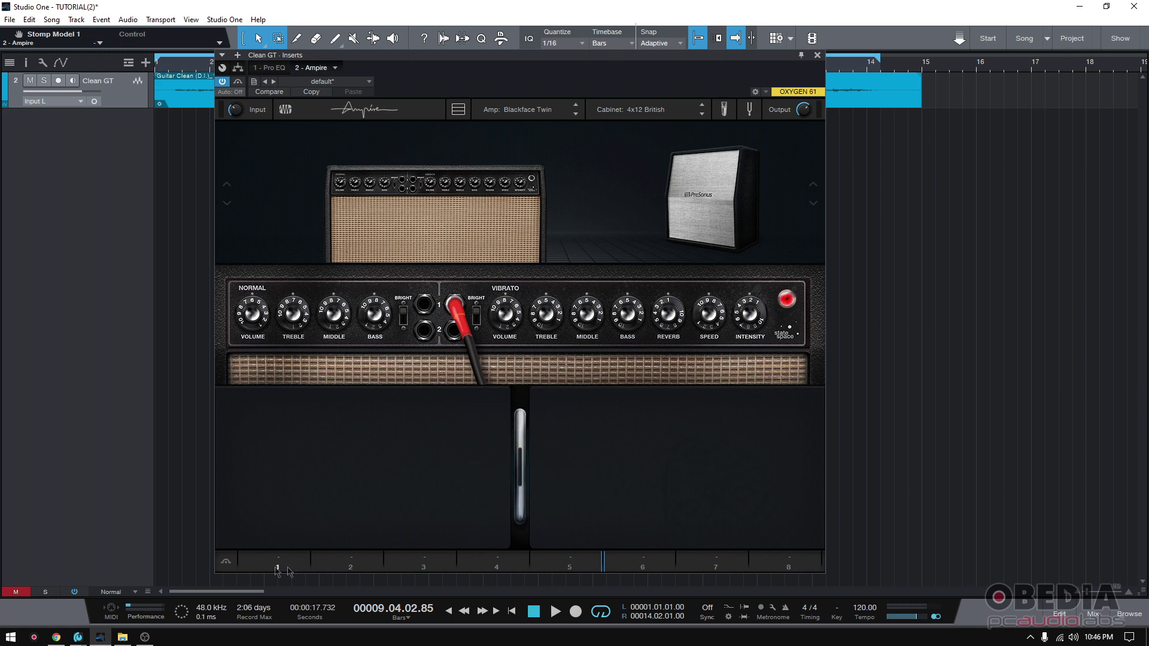
Step: Open the stomp browser for slot 1 and browse the pedals, landing on Big Fuzz
click(306, 559)
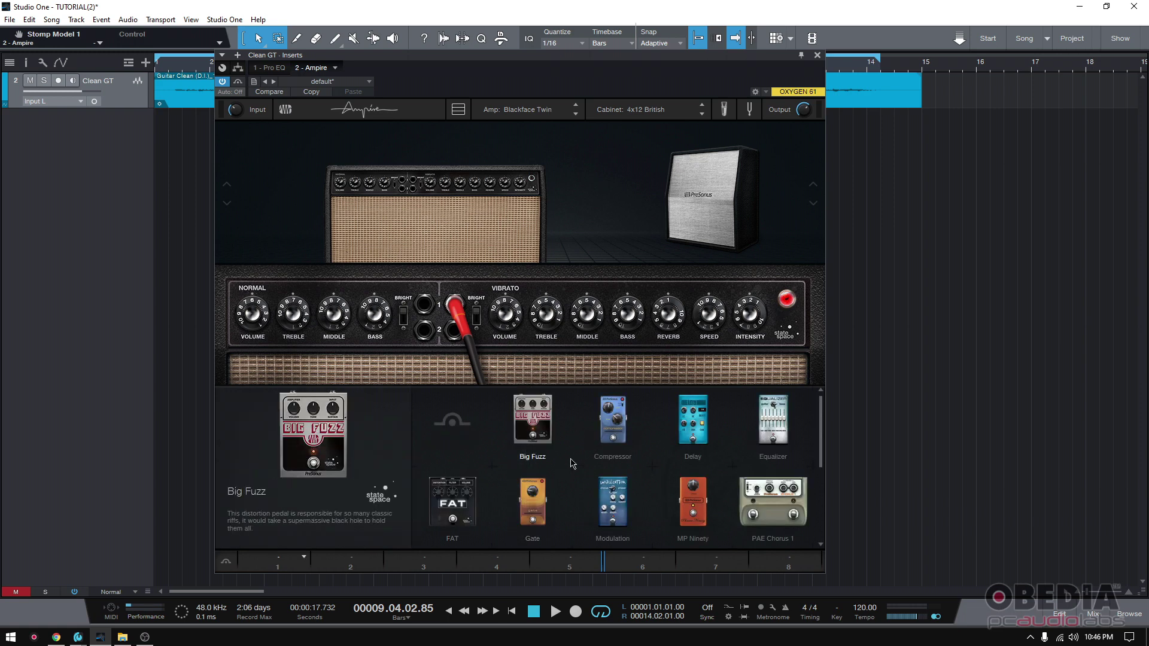
scroll(652, 484, down, 1)
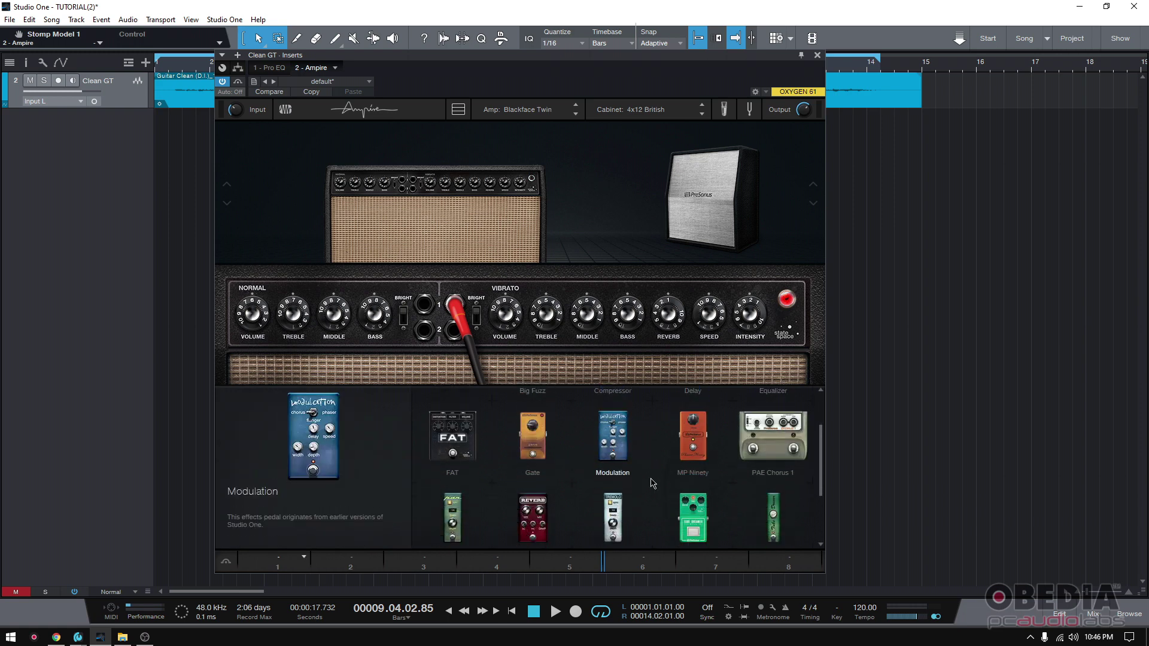
scroll(652, 484, up, 1)
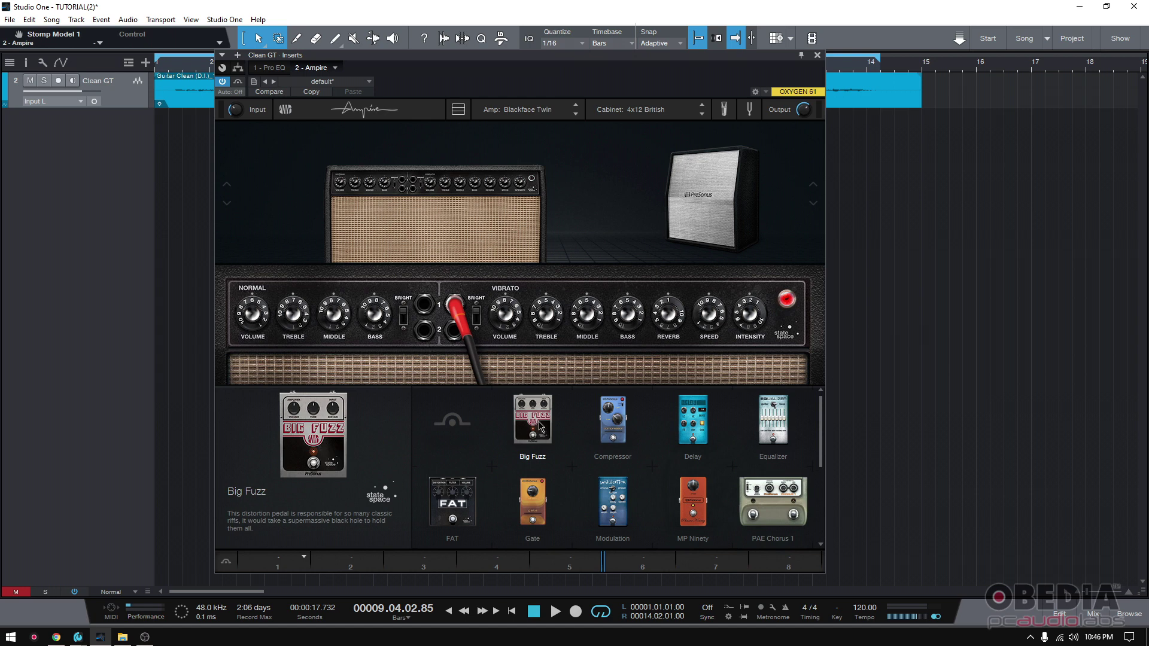
Step: Preview the Pan, Tube Dreamer and Tube Driver pedal descriptions in the stomp browser
mouse_move(464, 507)
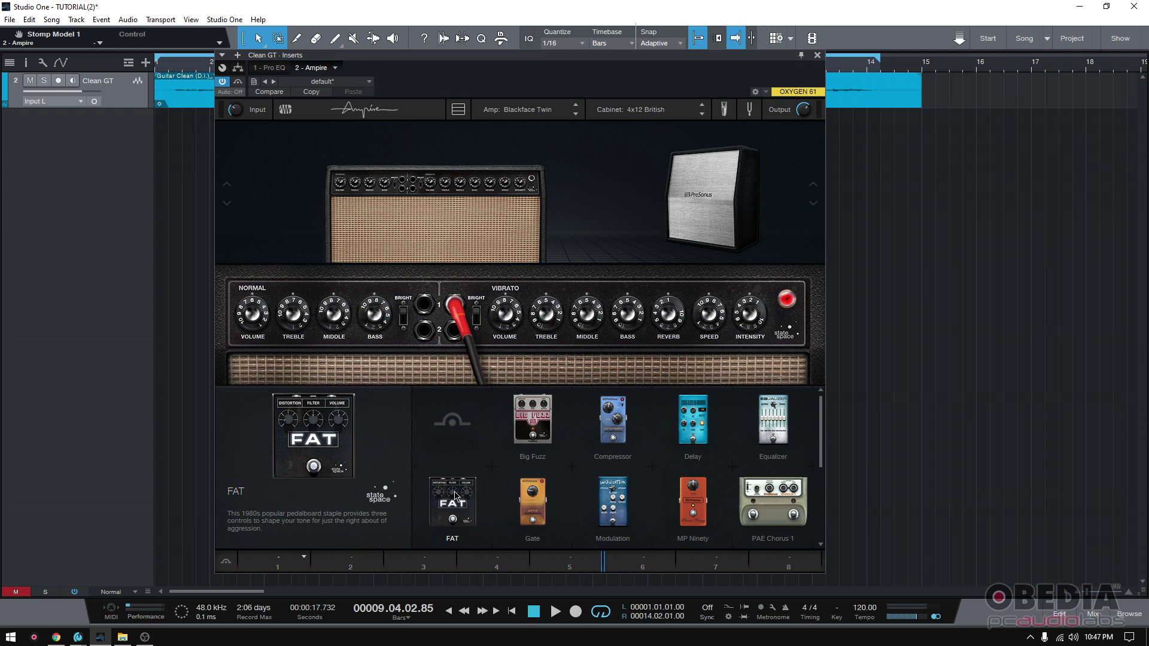
scroll(456, 495, down, 3)
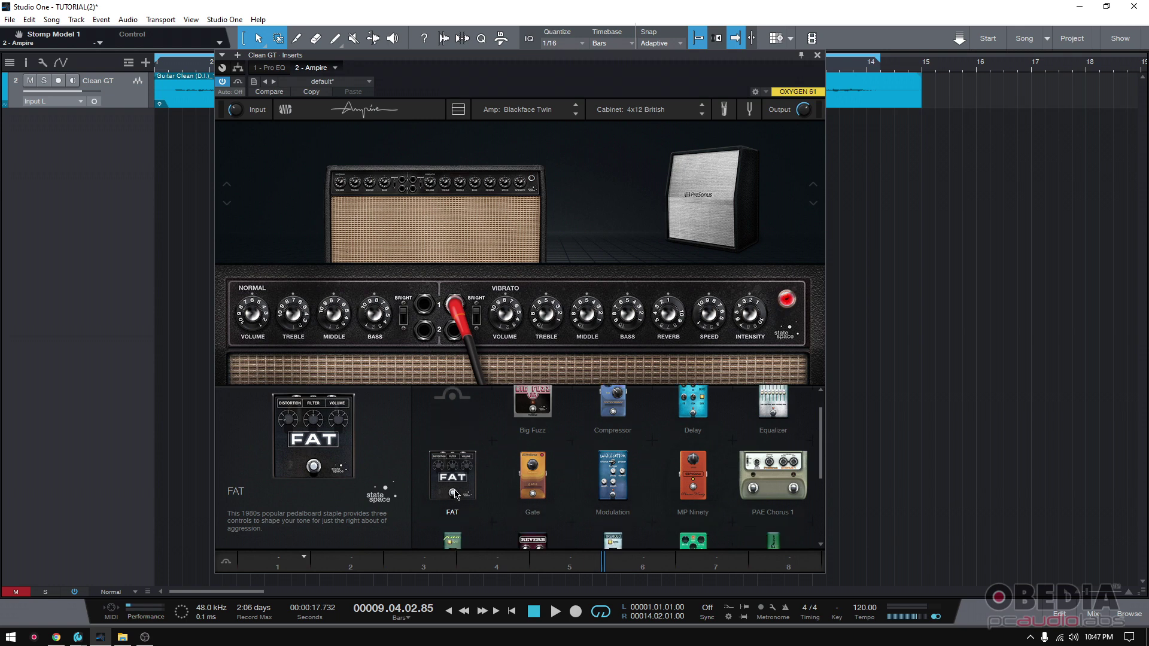
click(456, 495)
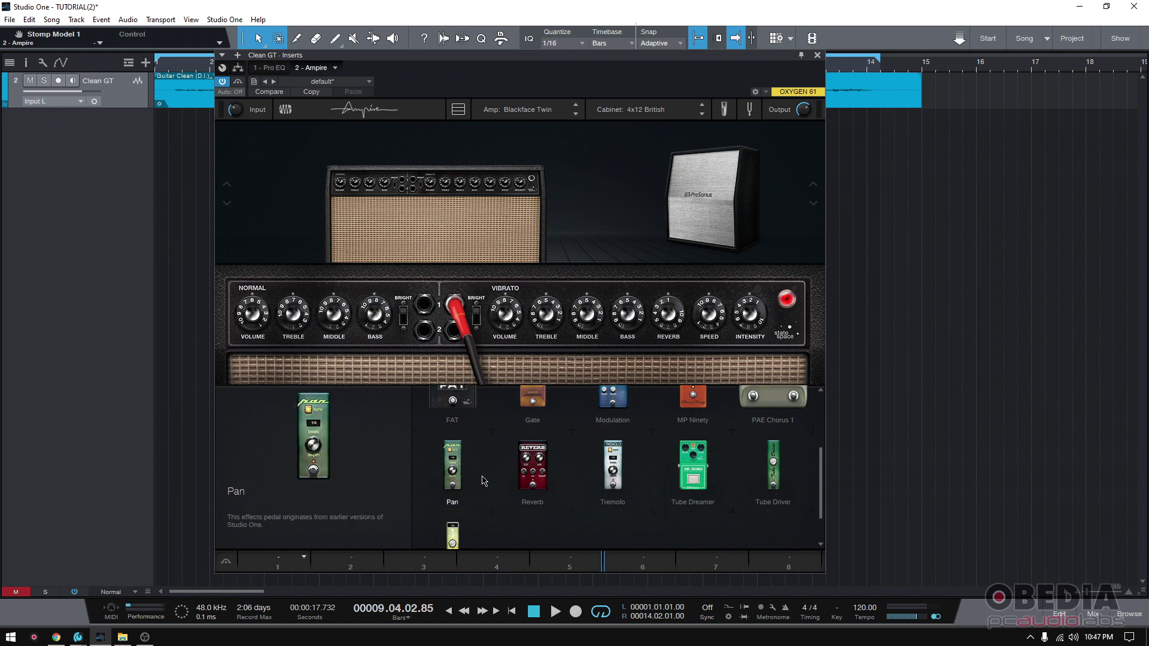
click(698, 465)
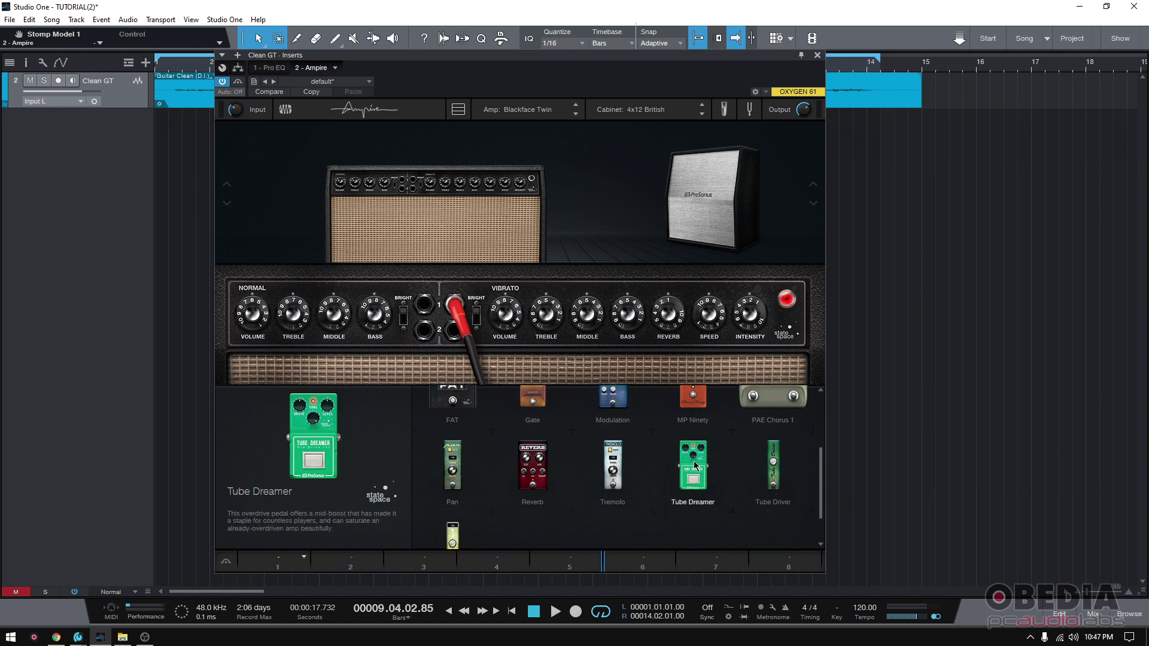
click(774, 467)
Step: Preview the FAT and Pan pedals, then scroll back through the list to Equalizer
scroll(773, 470, down, 1)
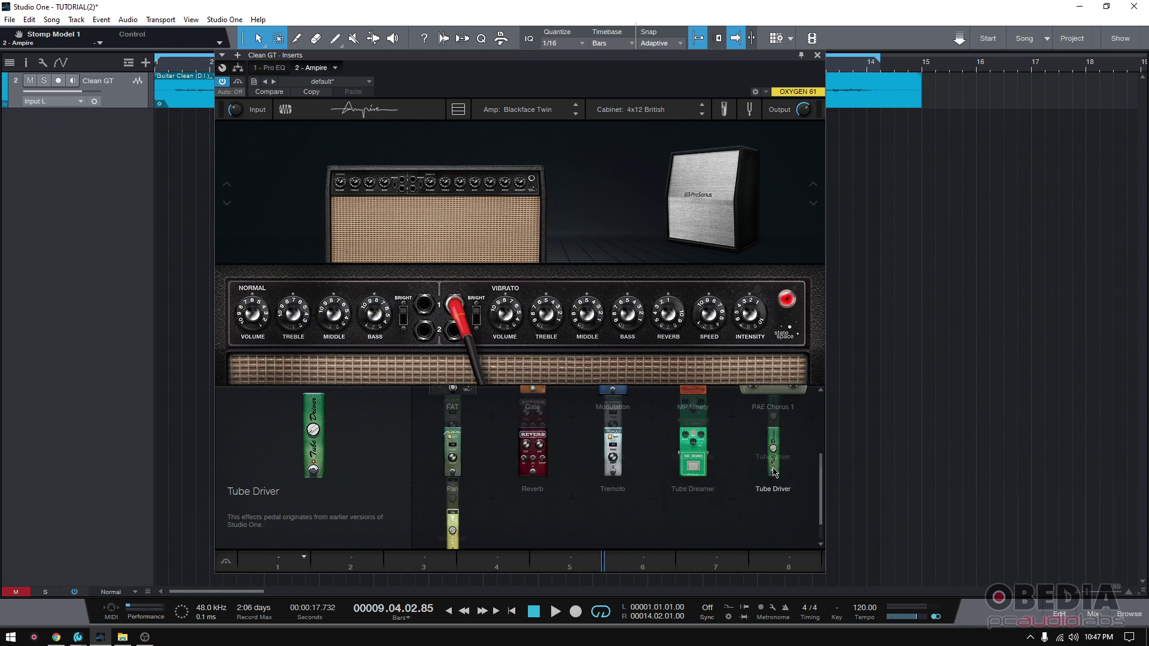
scroll(736, 470, up, 4)
click(453, 473)
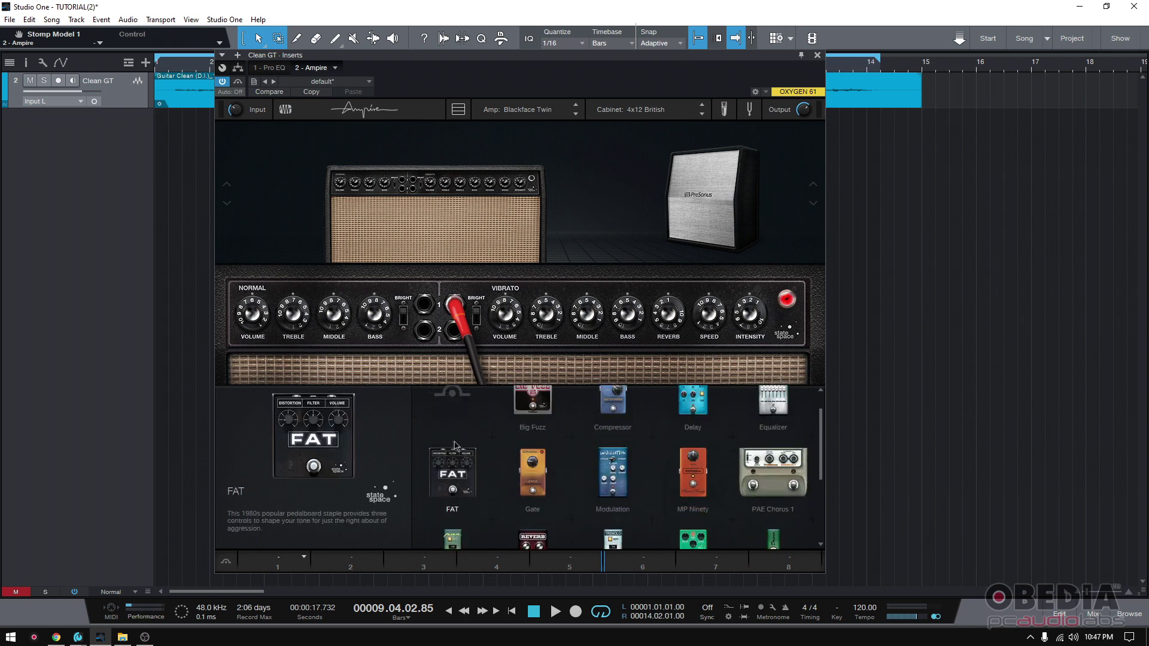
scroll(455, 446, up, 1)
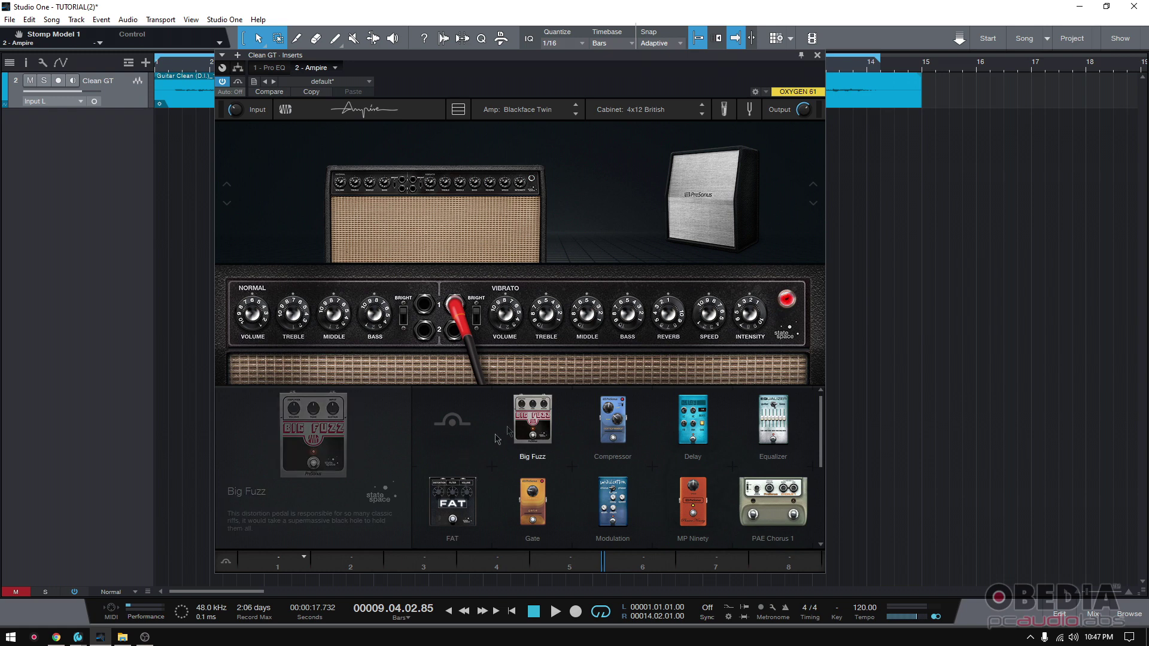
scroll(453, 503, down, 4)
click(453, 497)
scroll(766, 443, up, 1)
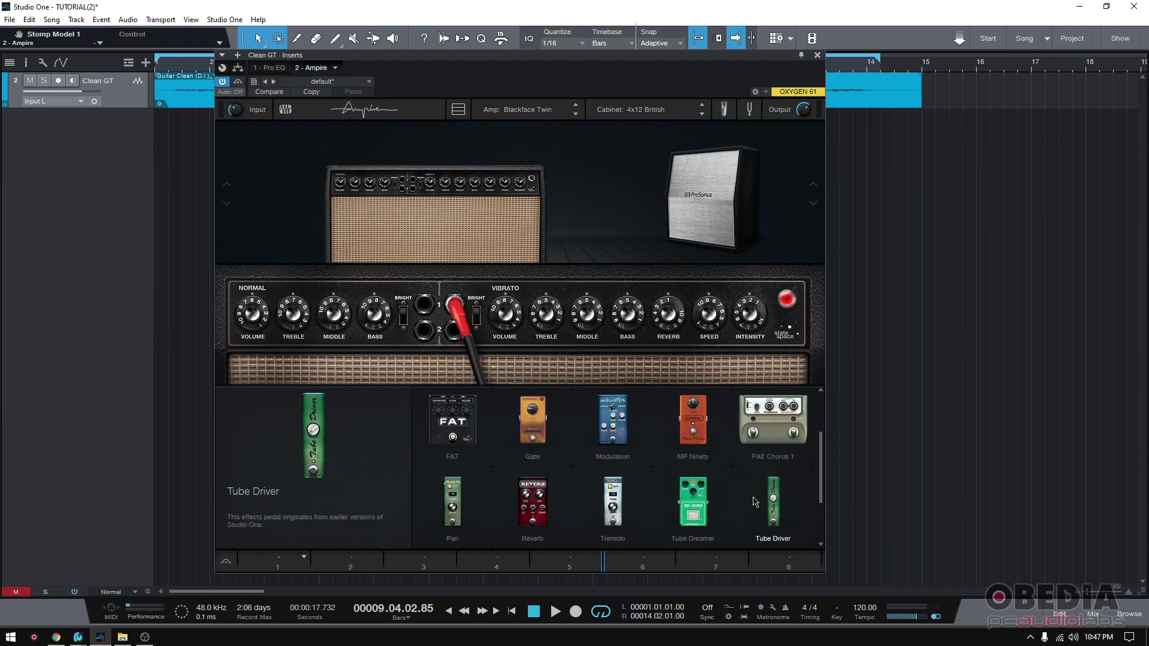
scroll(755, 502, up, 3)
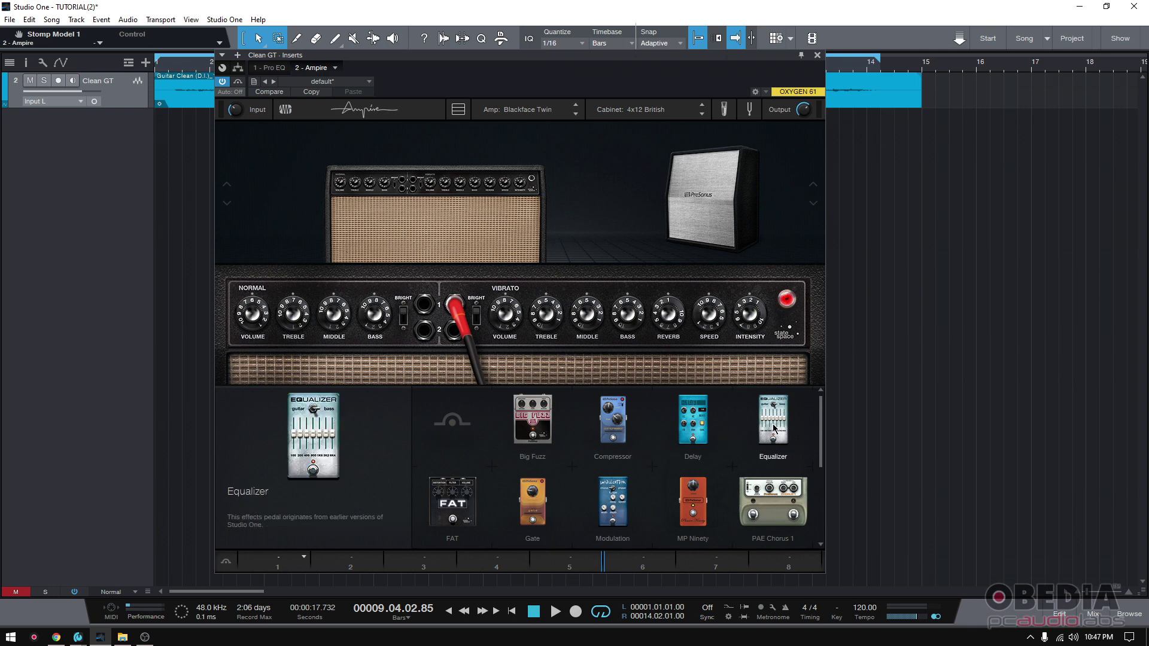
scroll(690, 471, down, 1)
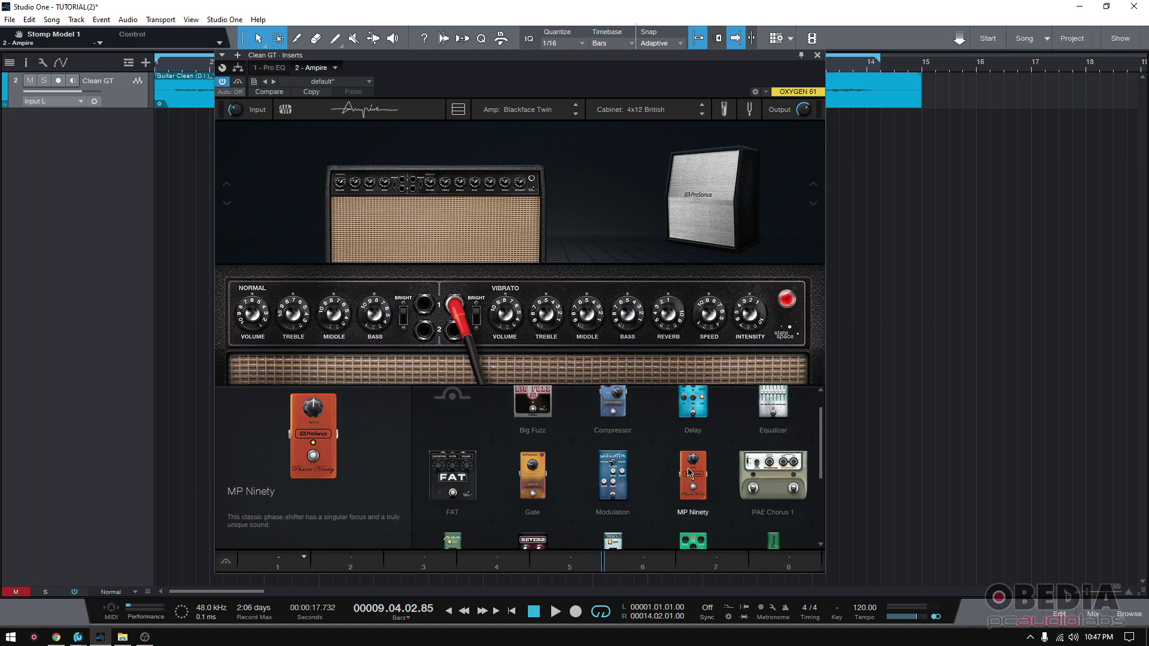
scroll(690, 472, down, 1)
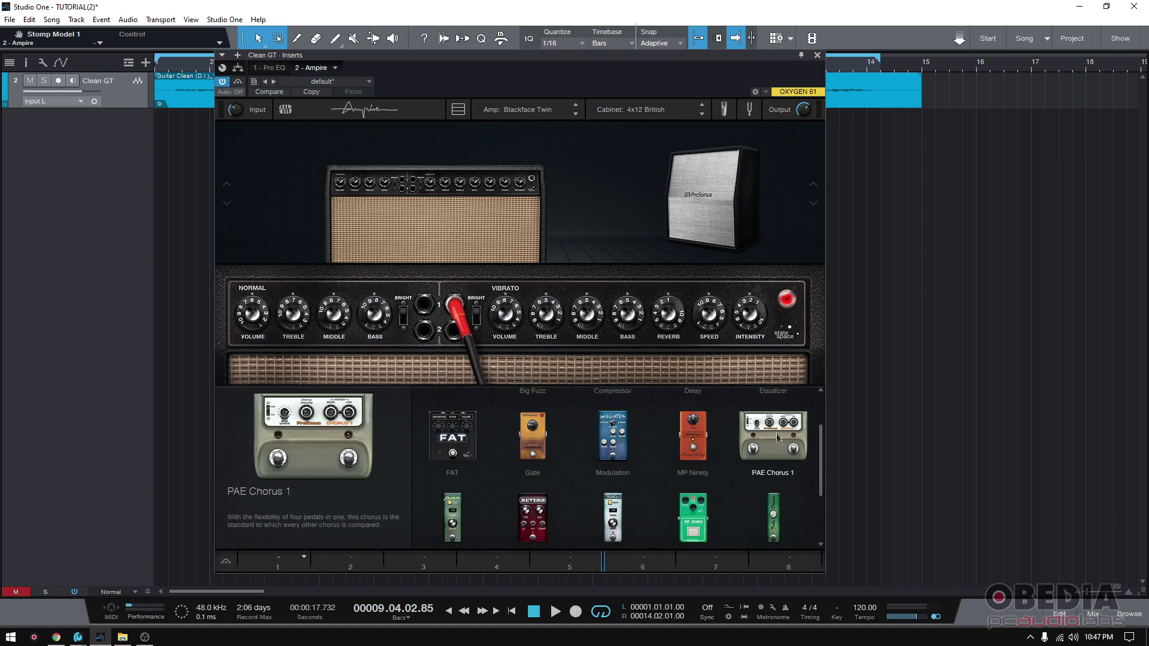
scroll(778, 436, down, 1)
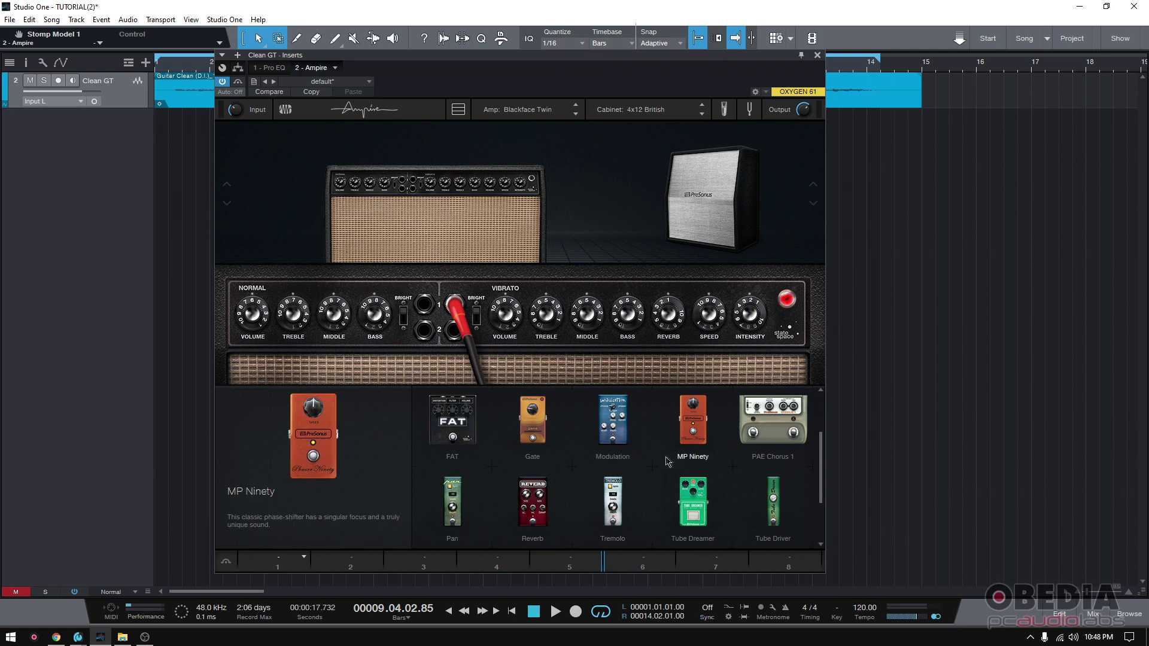
scroll(534, 511, up, 2)
scroll(535, 511, up, 1)
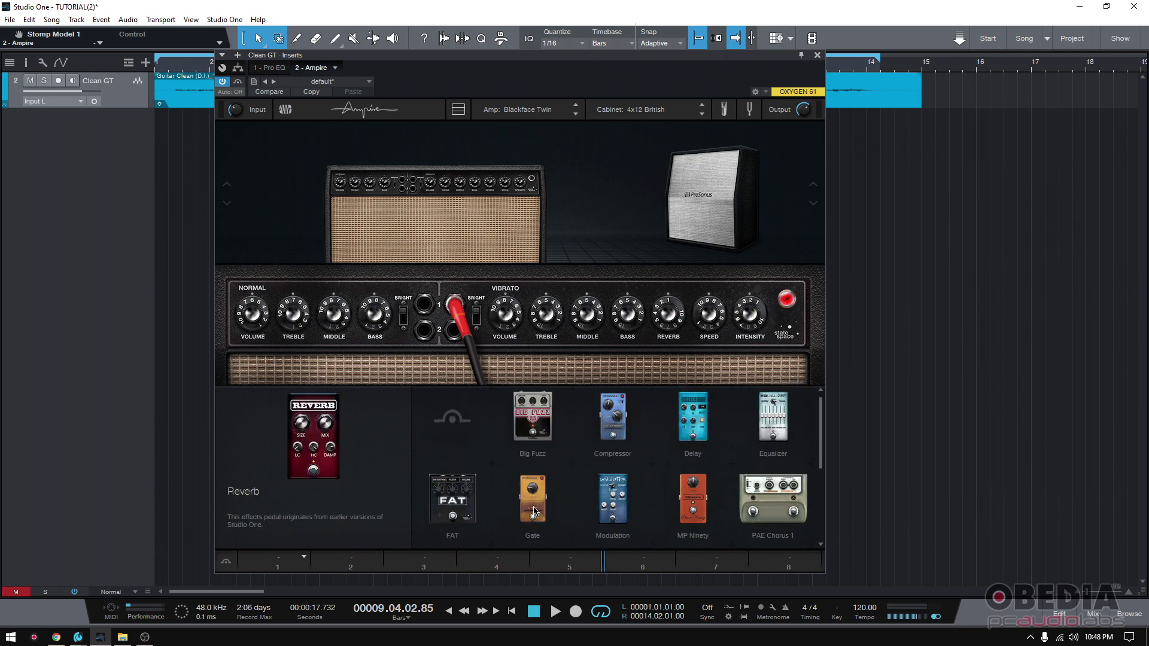
scroll(658, 467, down, 2)
scroll(691, 428, up, 2)
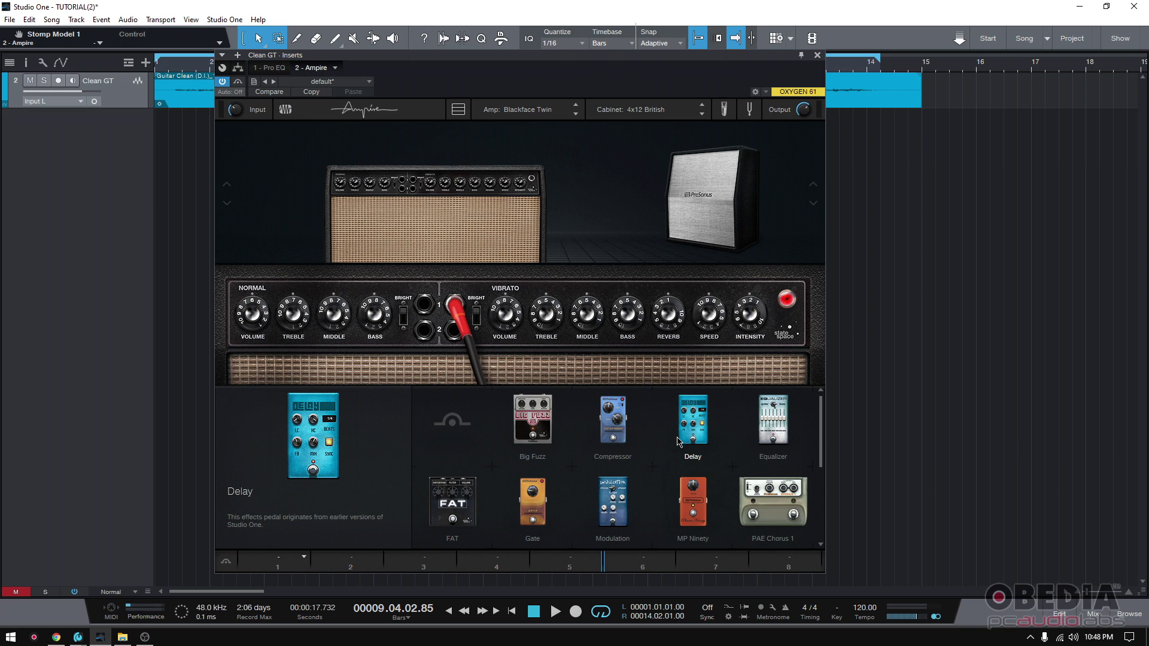
scroll(679, 442, down, 2)
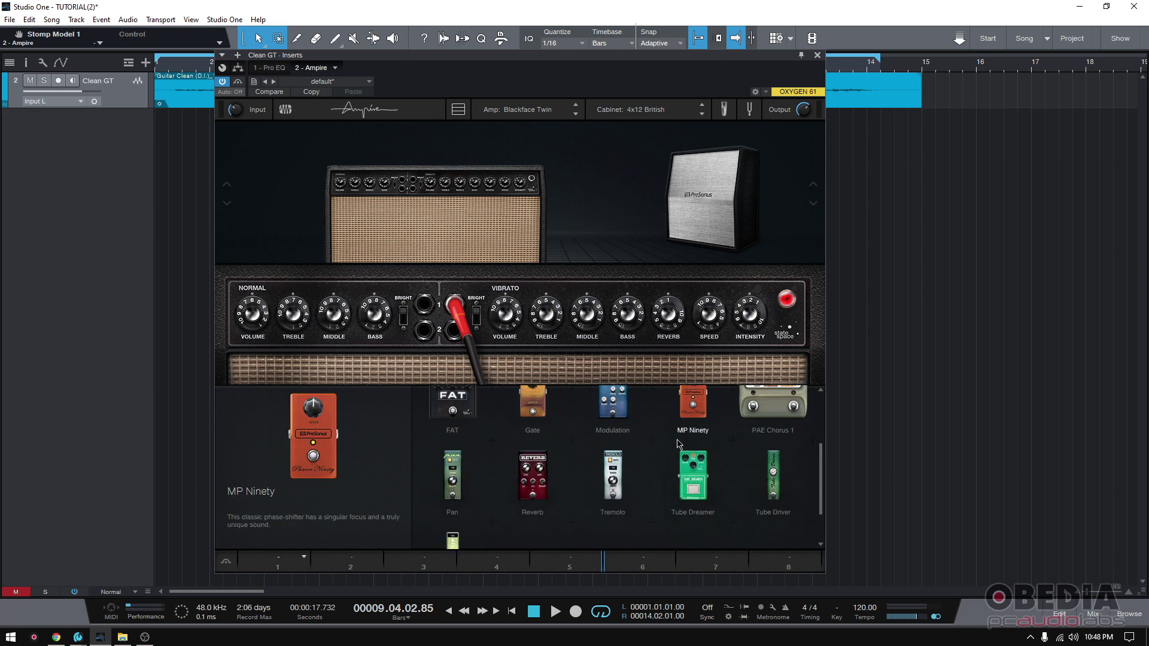
scroll(679, 444, down, 2)
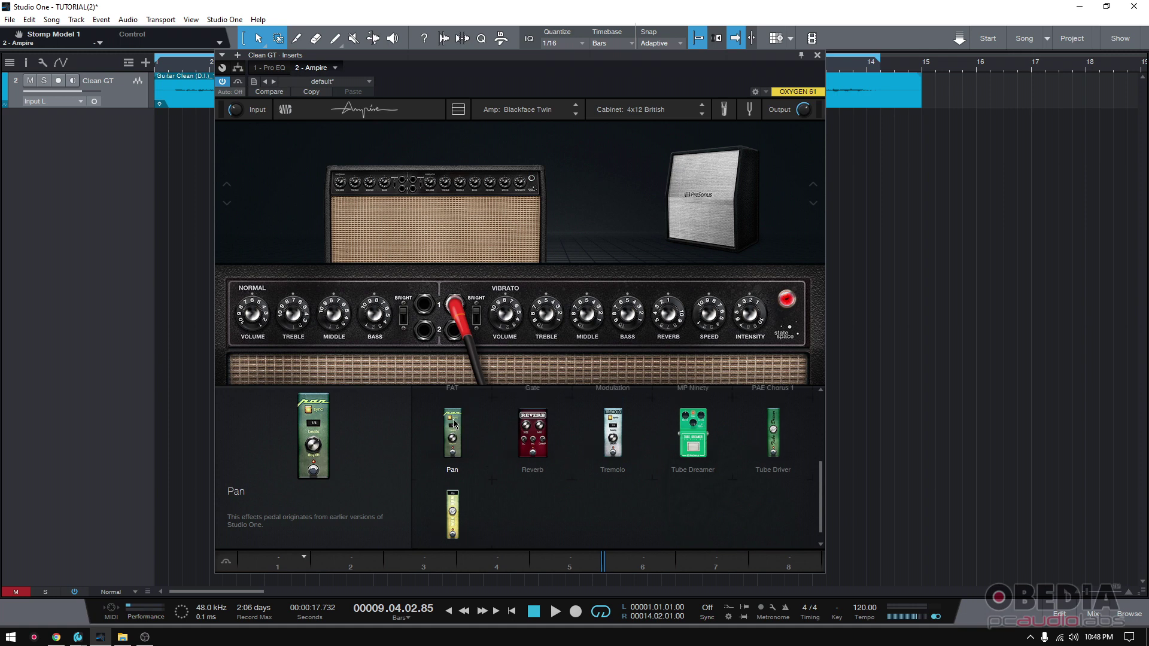
scroll(453, 424, up, 2)
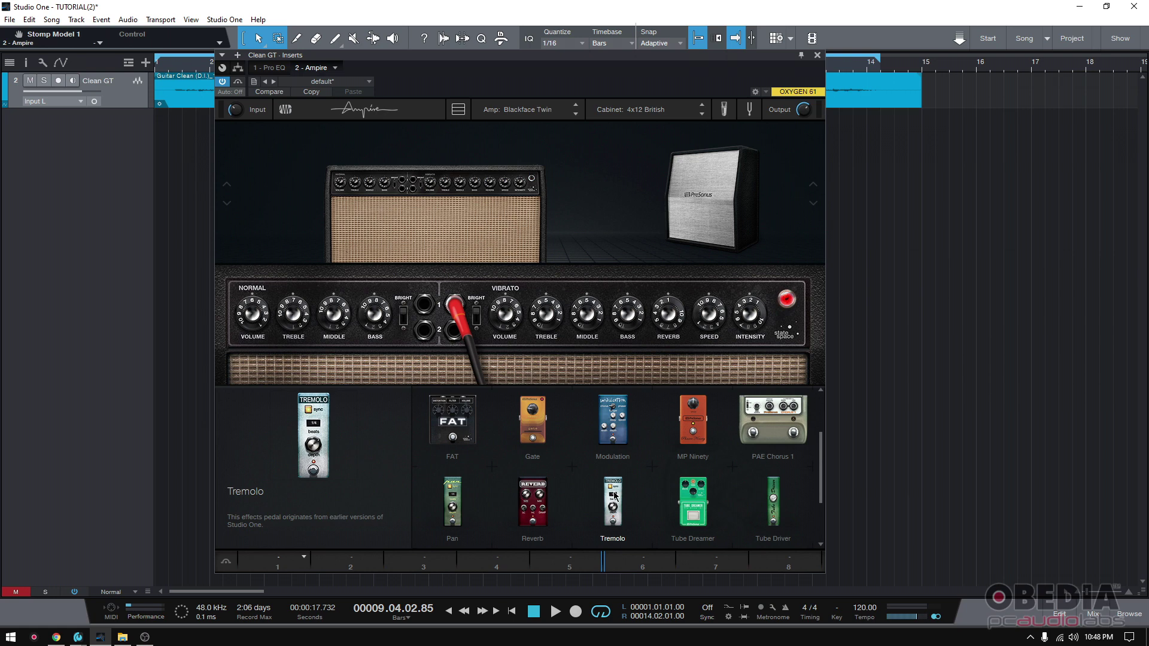
scroll(614, 498, down, 1)
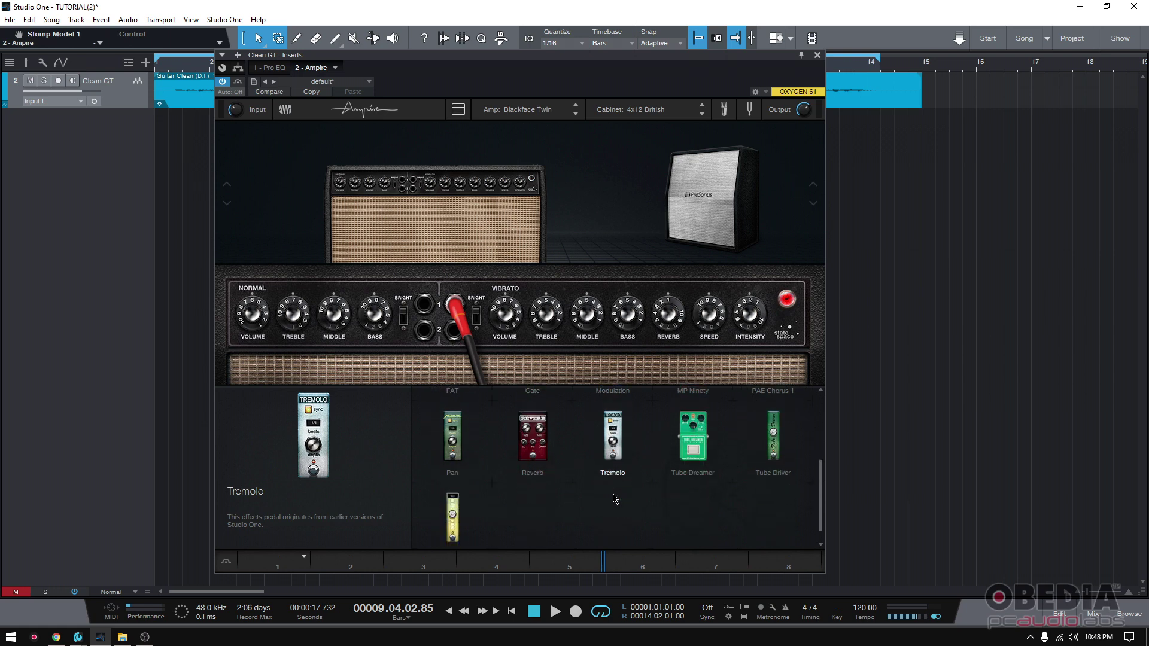
scroll(613, 494, up, 2)
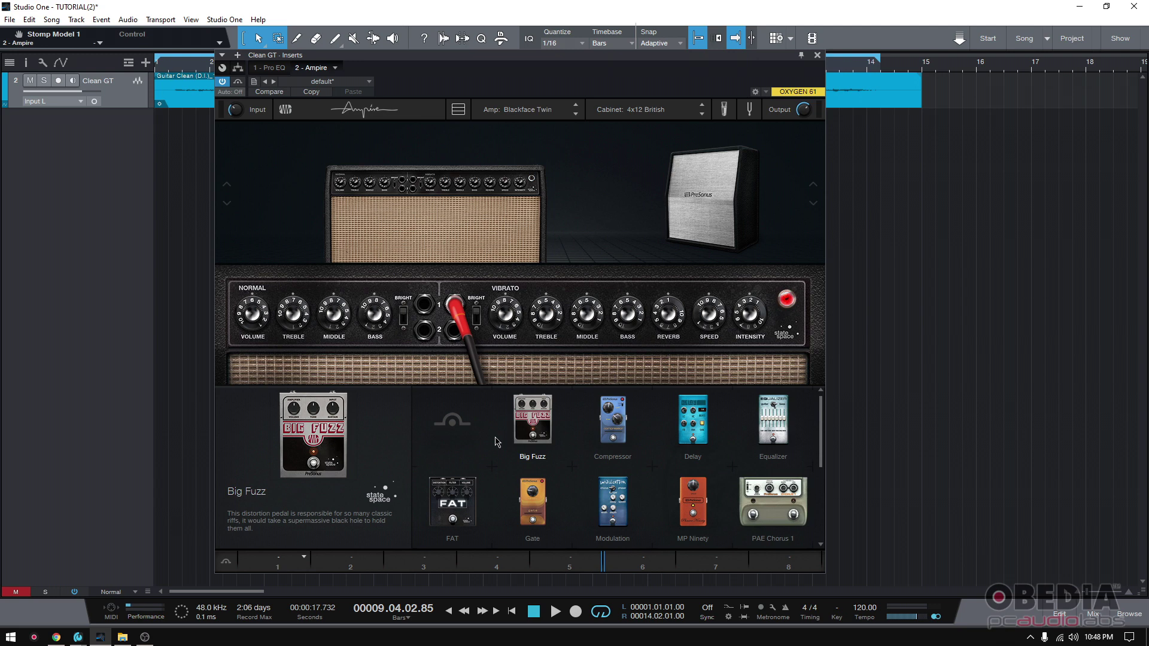
Step: Load the FAT distortion pedal from the stomp browser into pedalboard slot 1
scroll(455, 440, down, 1)
scroll(434, 440, up, 1)
double_click(455, 507)
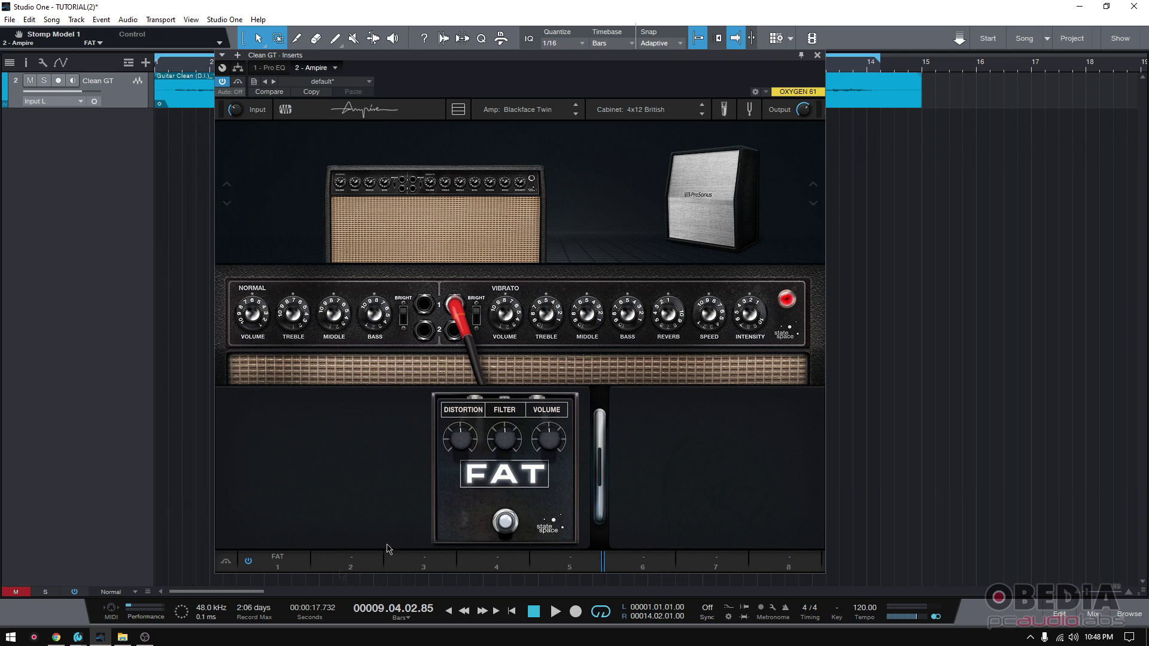
click(375, 560)
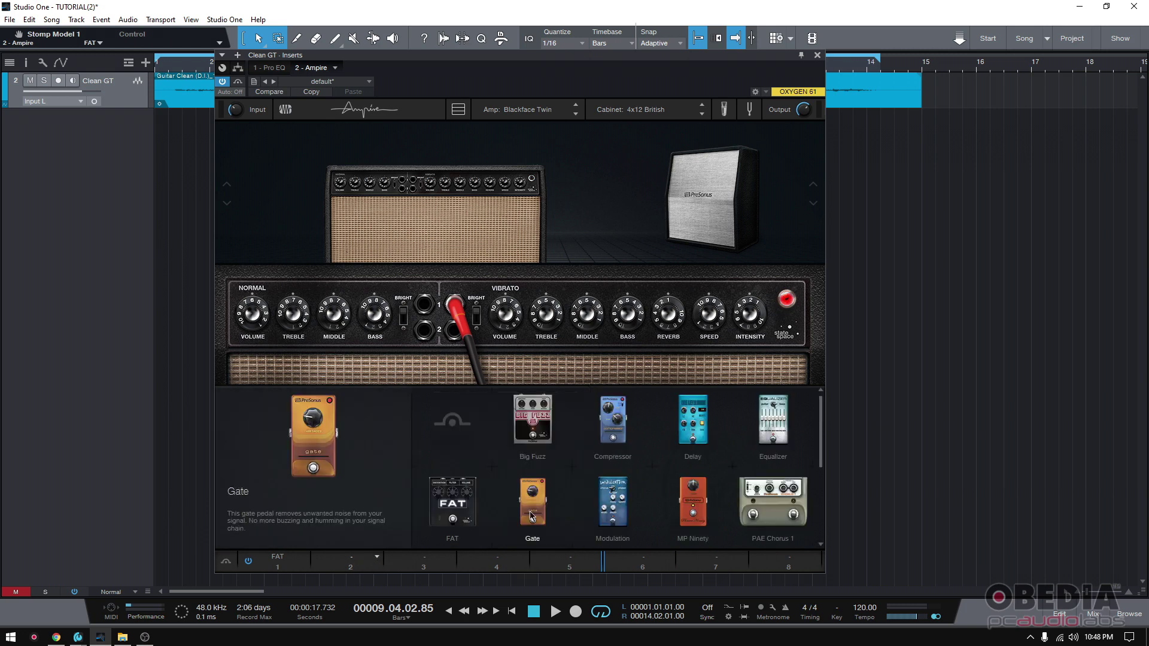
Step: Load the MP Ninety phaser into the second stomp slot
scroll(542, 509, down, 1)
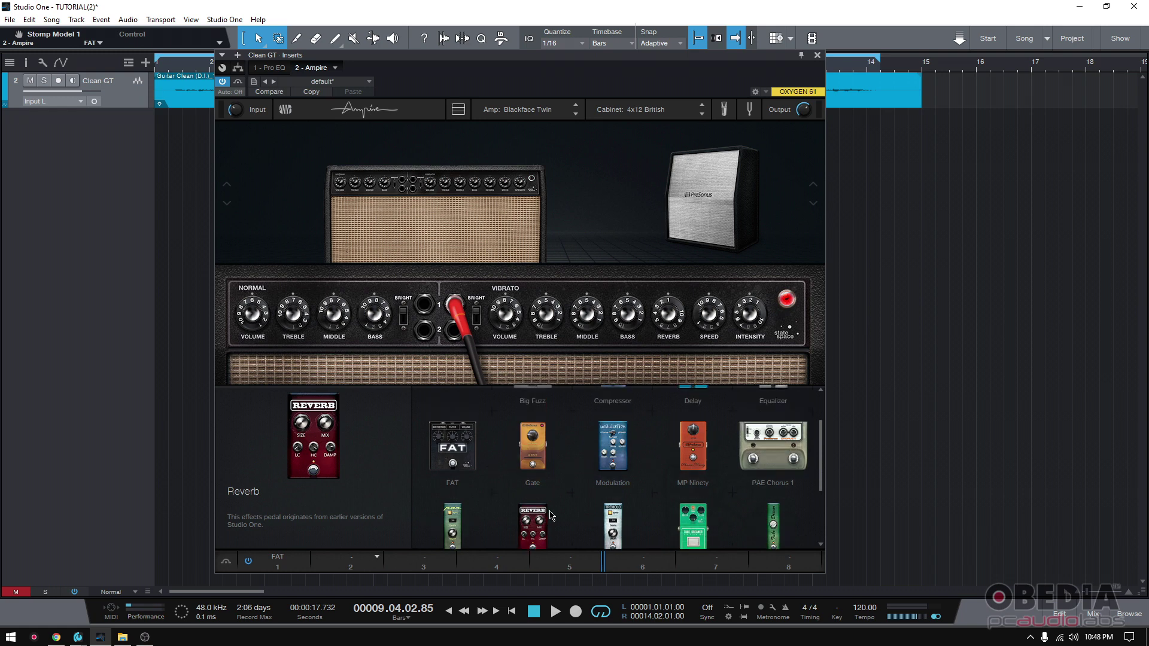
scroll(623, 497, up, 1)
click(700, 477)
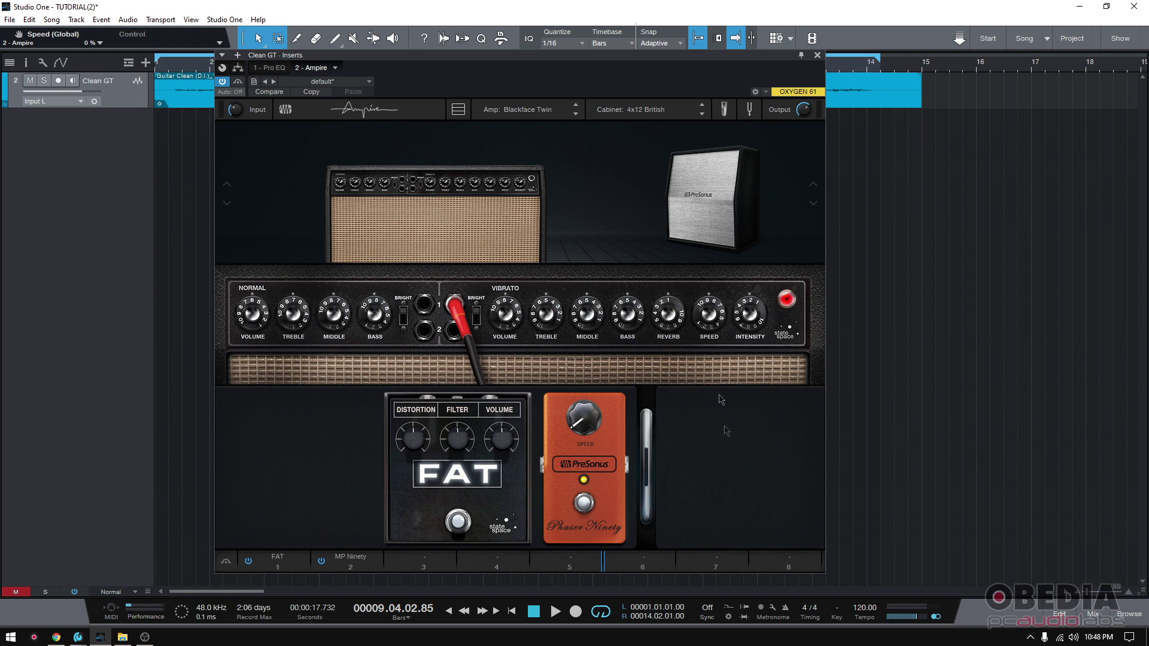
Step: Insert a Delay pedal into slot 6 of the pedalboard via Insert Stomp
right_click(705, 465)
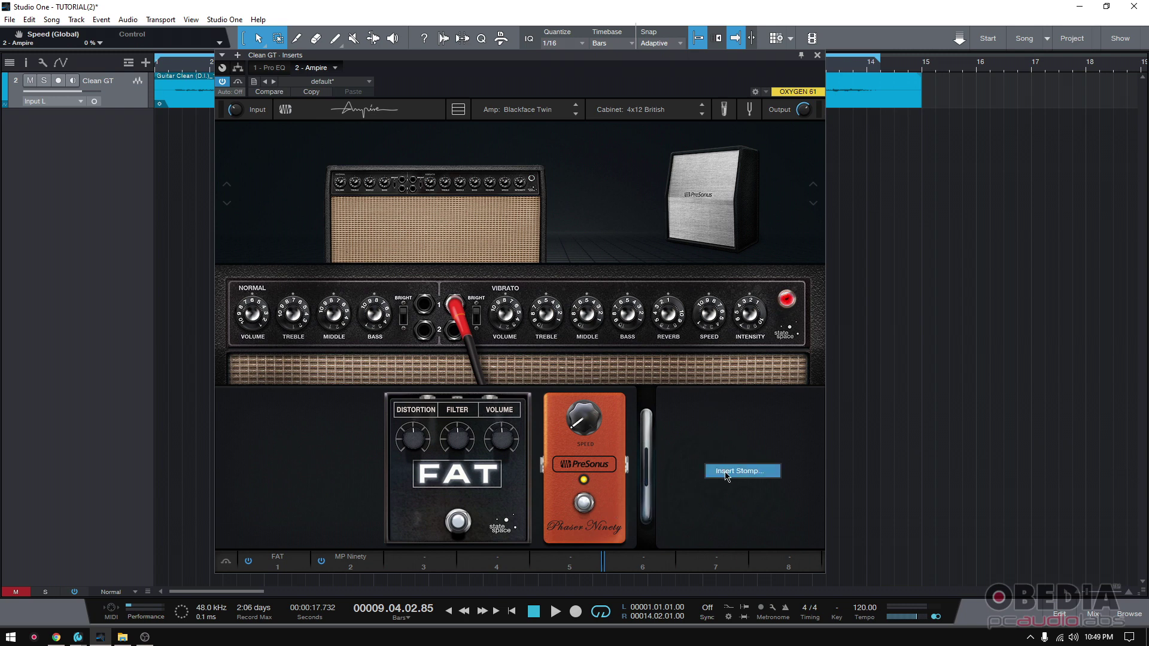
click(726, 472)
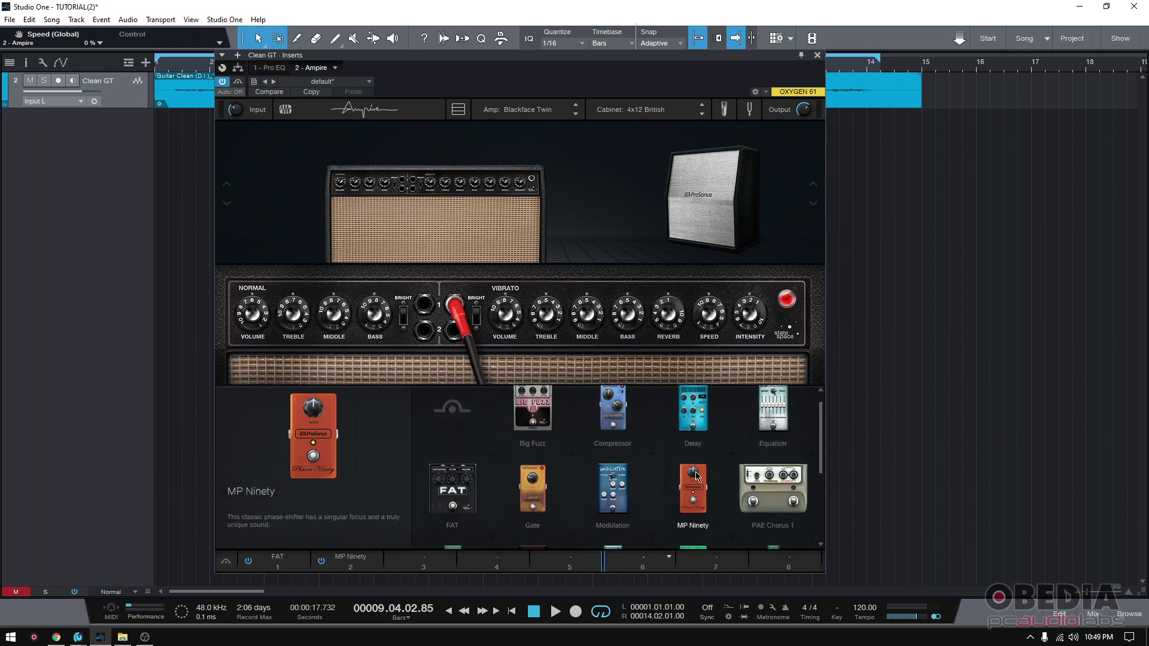
scroll(697, 476, down, 2)
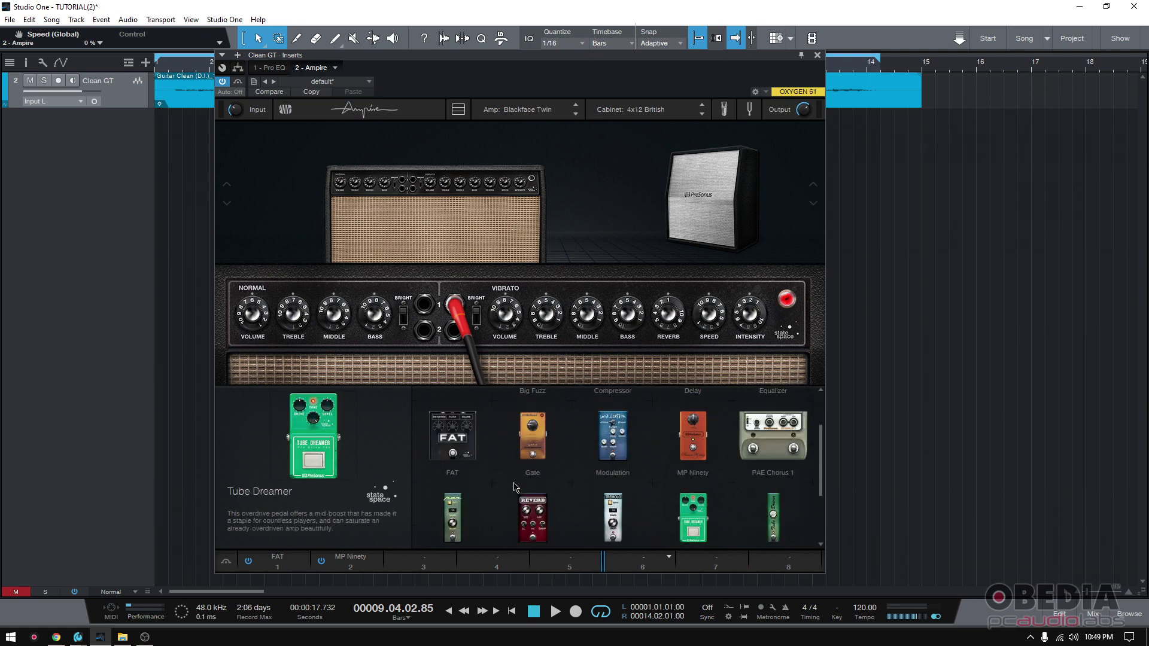
scroll(515, 485, up, 1)
click(704, 430)
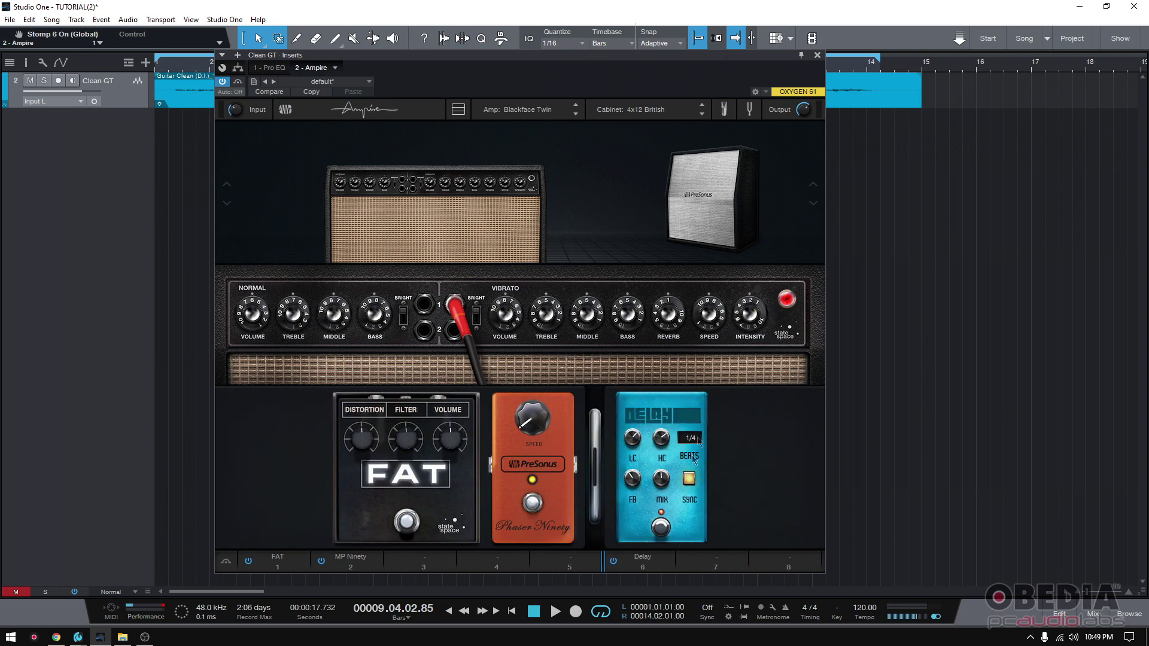
Step: Bypass Delay, MP Ninety and FAT, listen, then re-engage FAT and restart playback
click(663, 530)
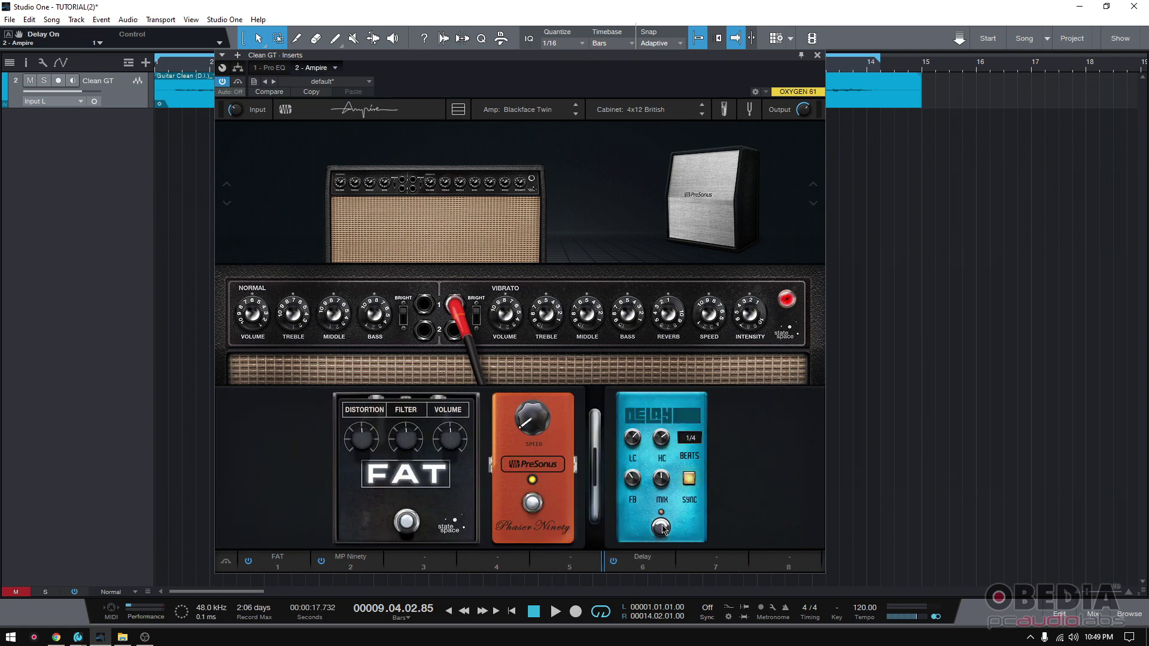
click(535, 506)
click(407, 524)
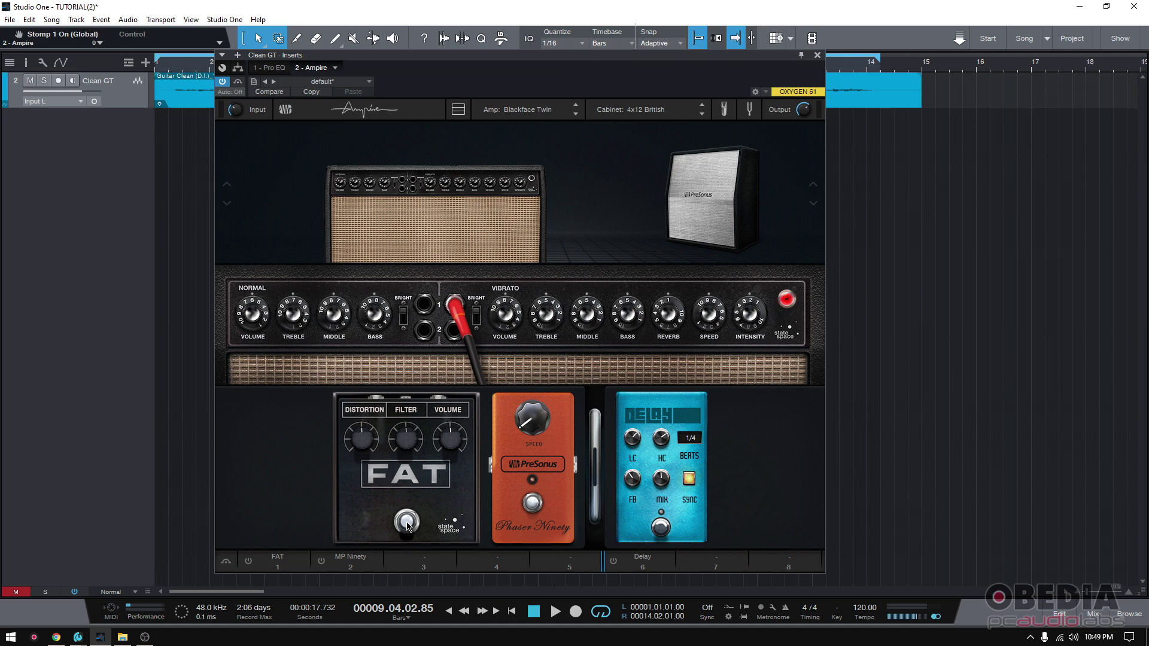
key(space)
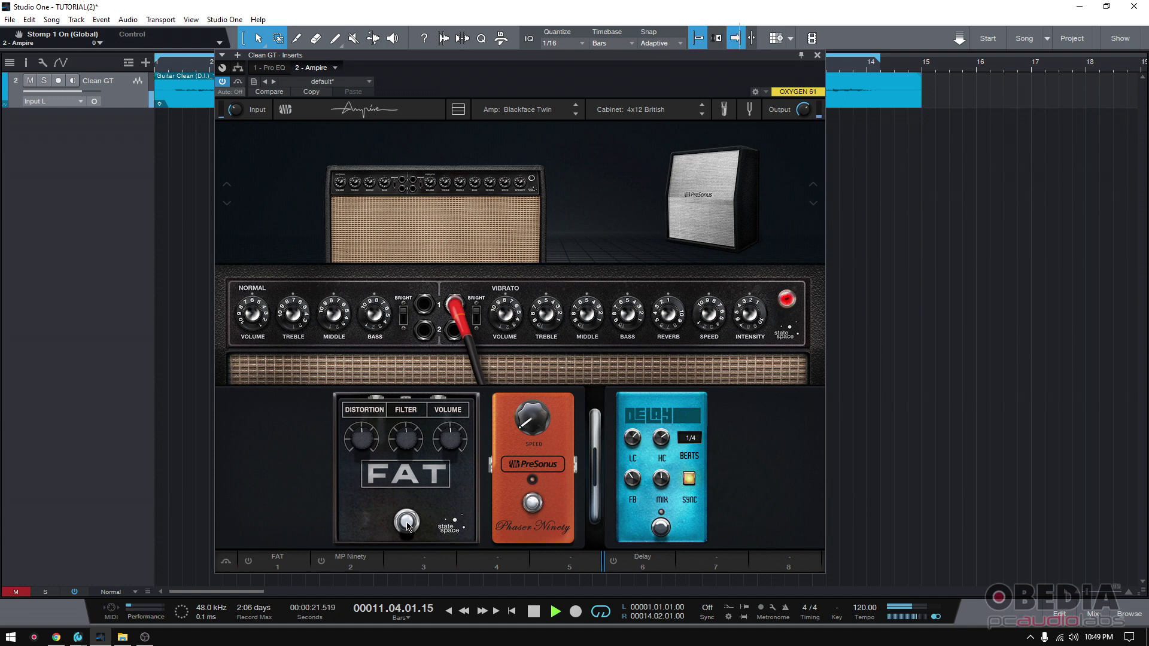
key(space)
click(406, 522)
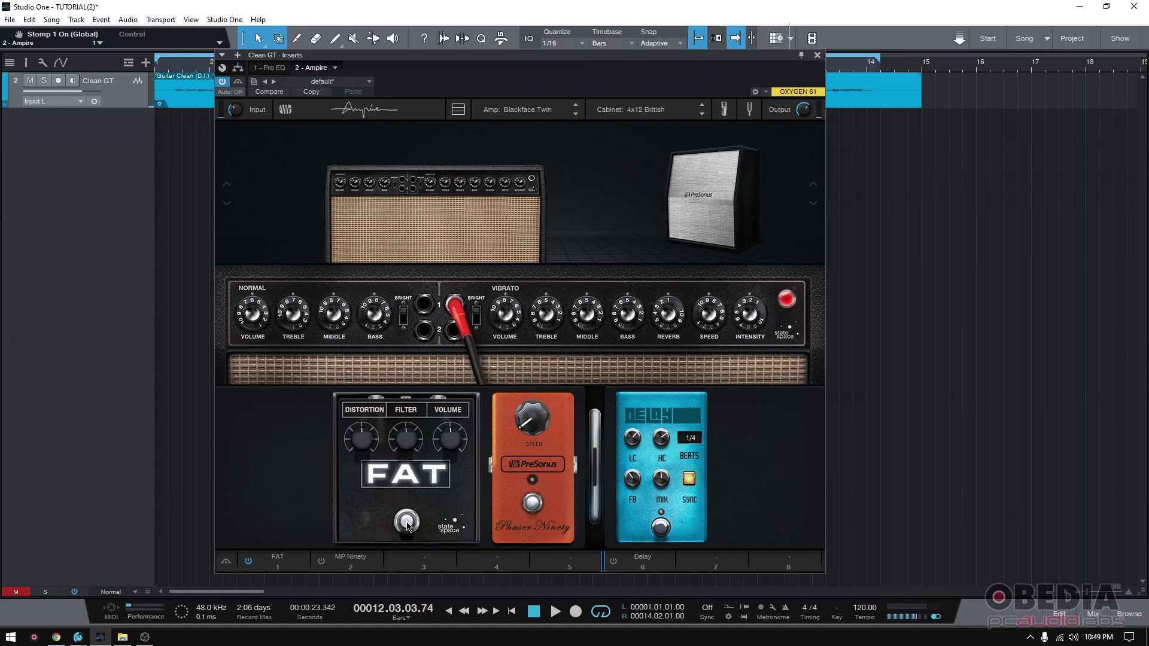
key(space)
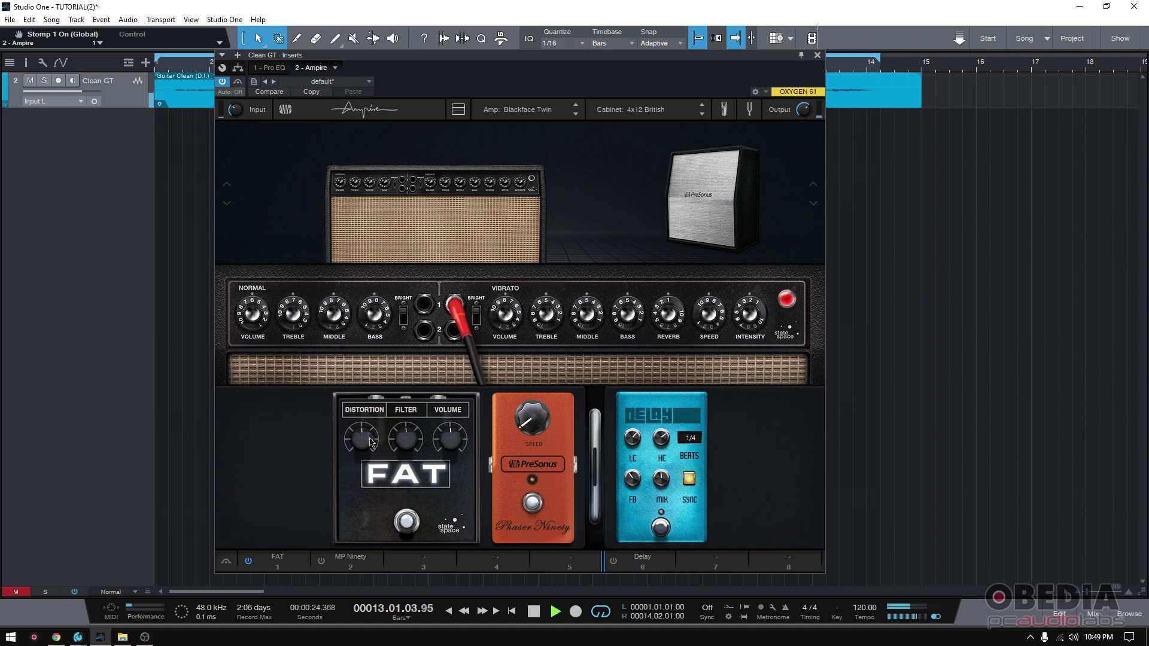
Step: Set FAT Distortion to 36% and Volume to 42%, then enable MP Ninety with Speed 16%
mouse_move(366, 446)
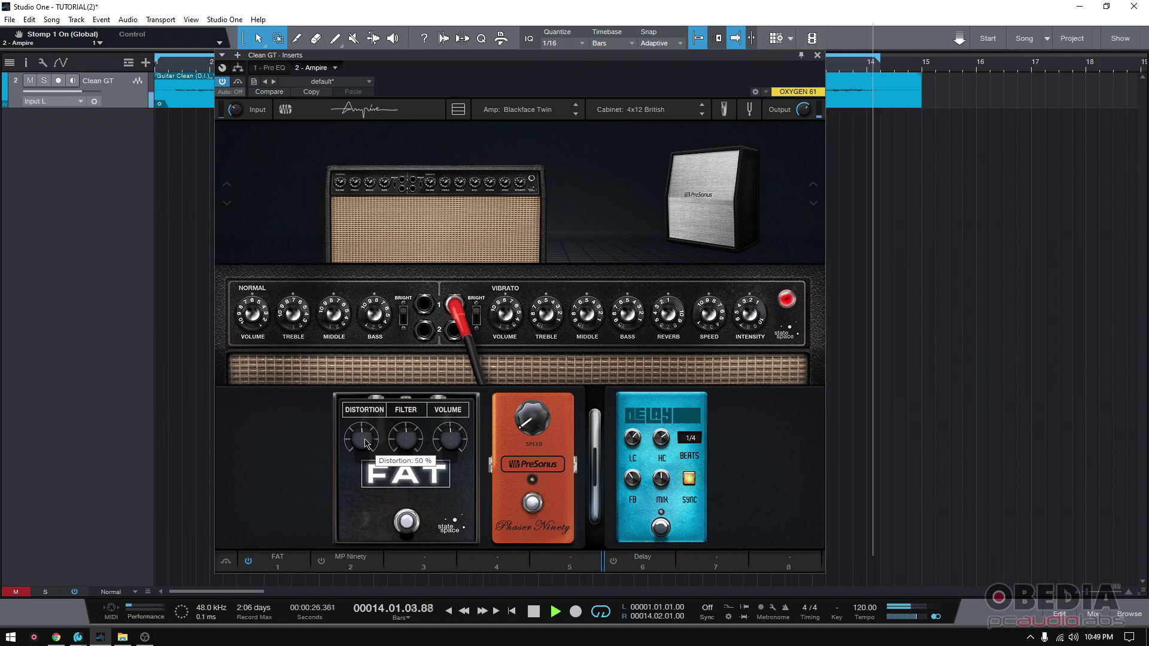
mouse_move(366, 446)
mouse_down()
mouse_move(365, 464)
mouse_move(362, 434)
mouse_up()
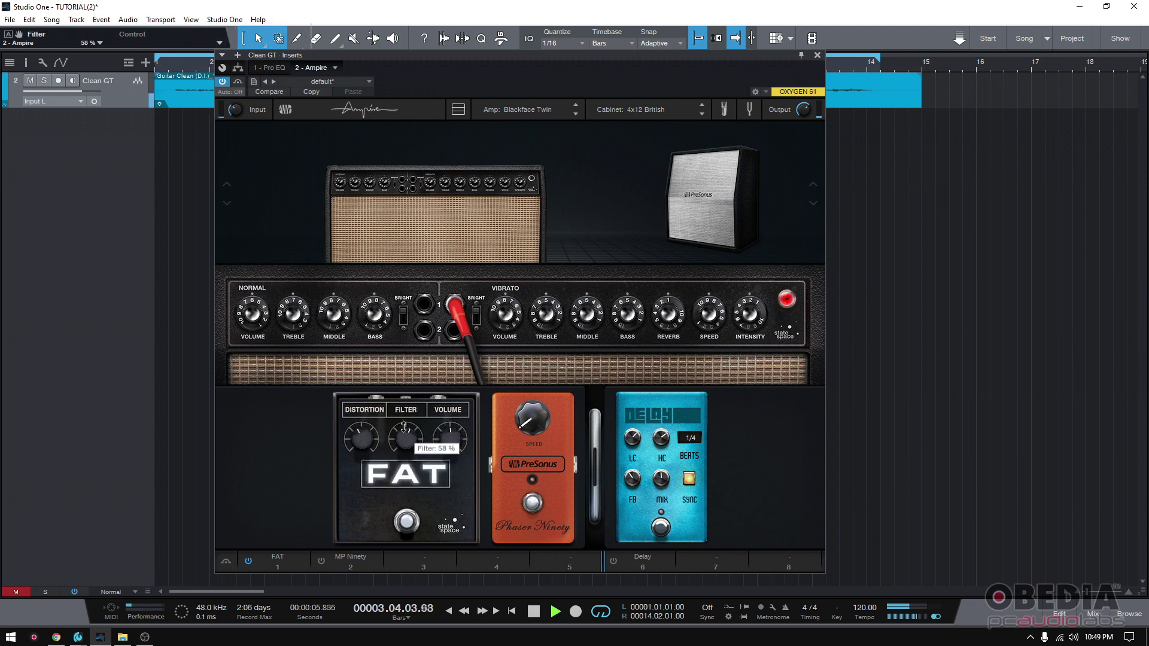
mouse_move(459, 438)
mouse_move(458, 438)
mouse_down()
mouse_move(453, 407)
mouse_move(450, 435)
mouse_up()
mouse_move(358, 434)
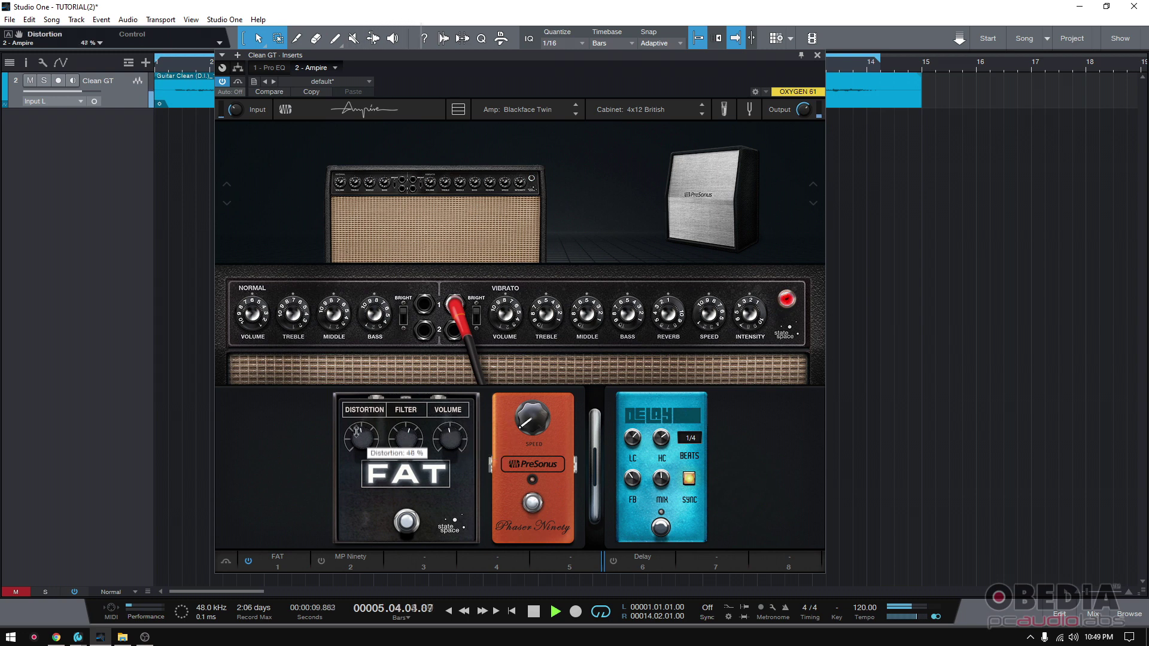
drag(358, 442, 358, 450)
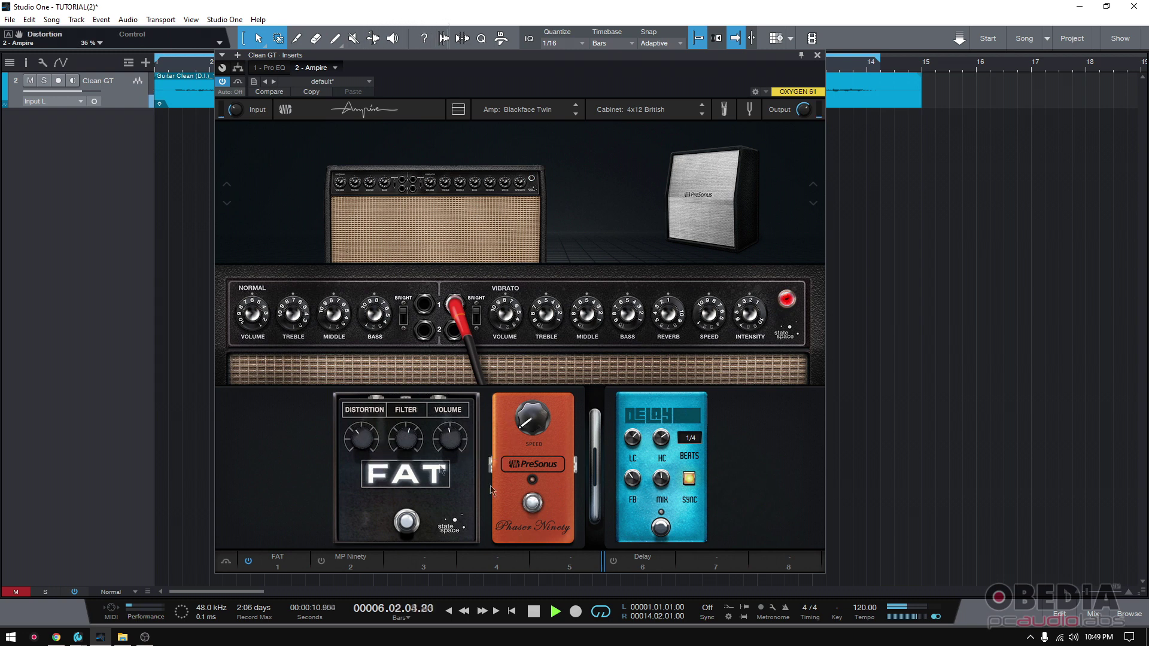
click(535, 505)
drag(531, 420, 523, 393)
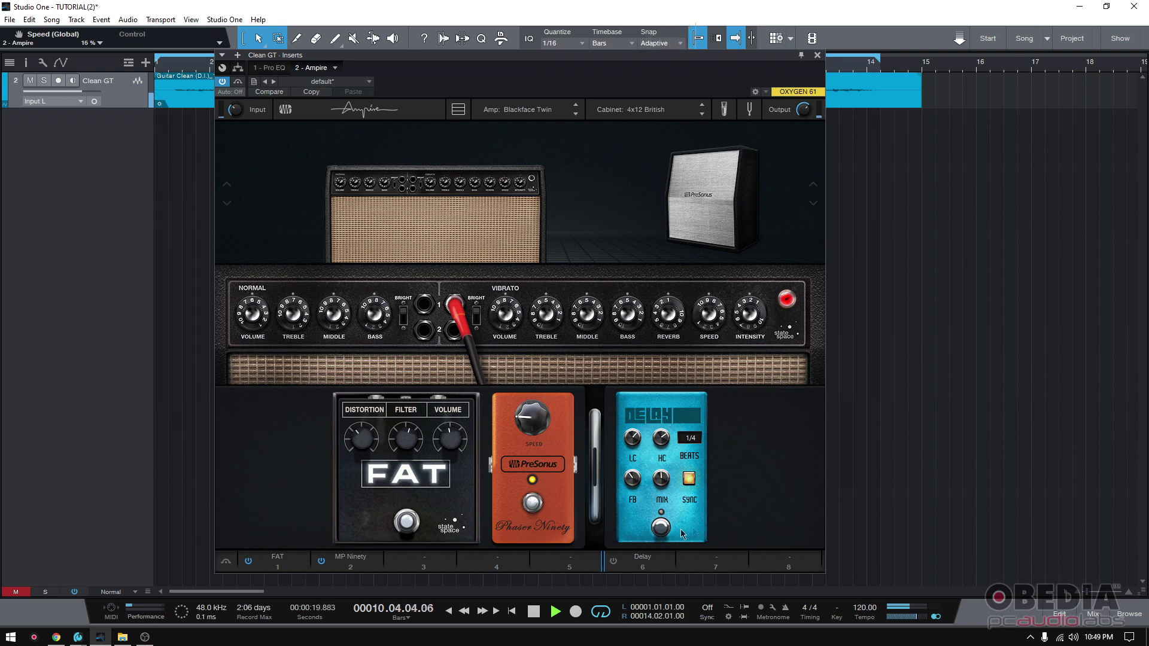
Step: Enable the Delay pedal with Feedback at 60% synced to 1/4, then stop playback
click(661, 528)
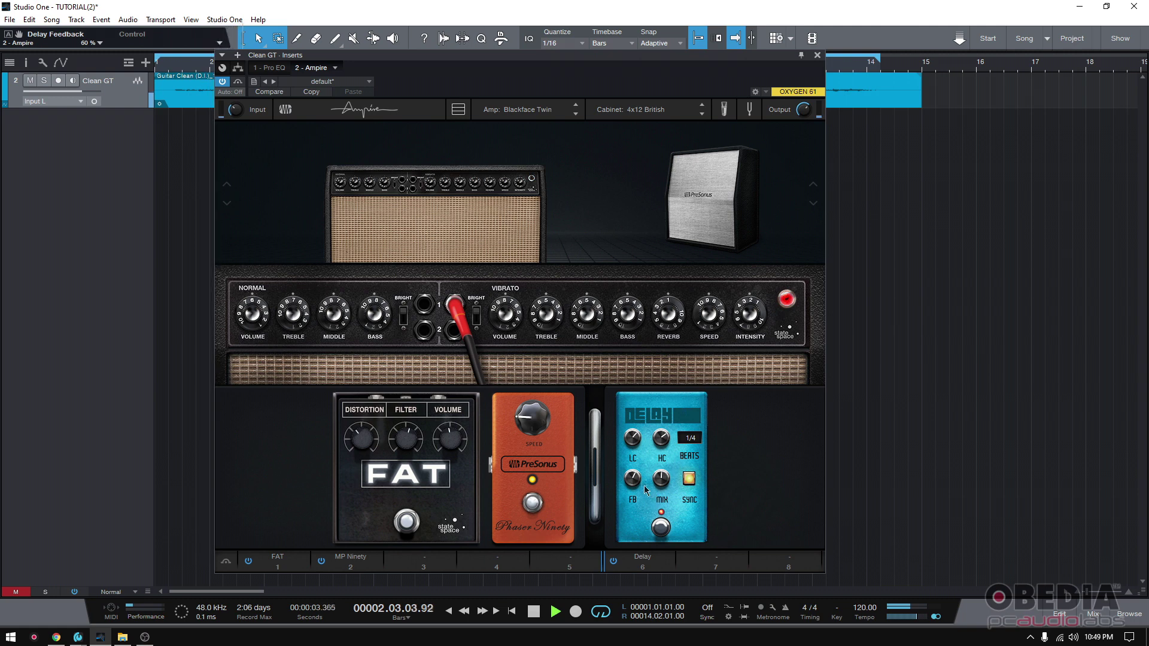
key(space)
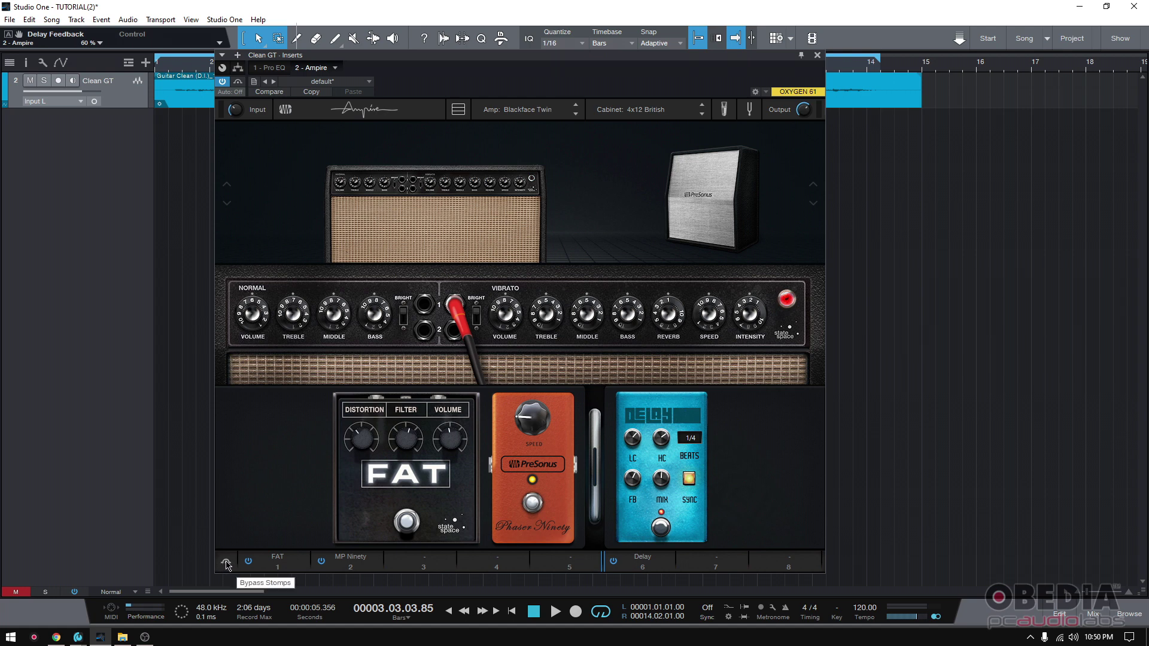
Step: Toggle Bypass Stomps off and on, start playback, and lower the Delay mix to 29%
click(225, 563)
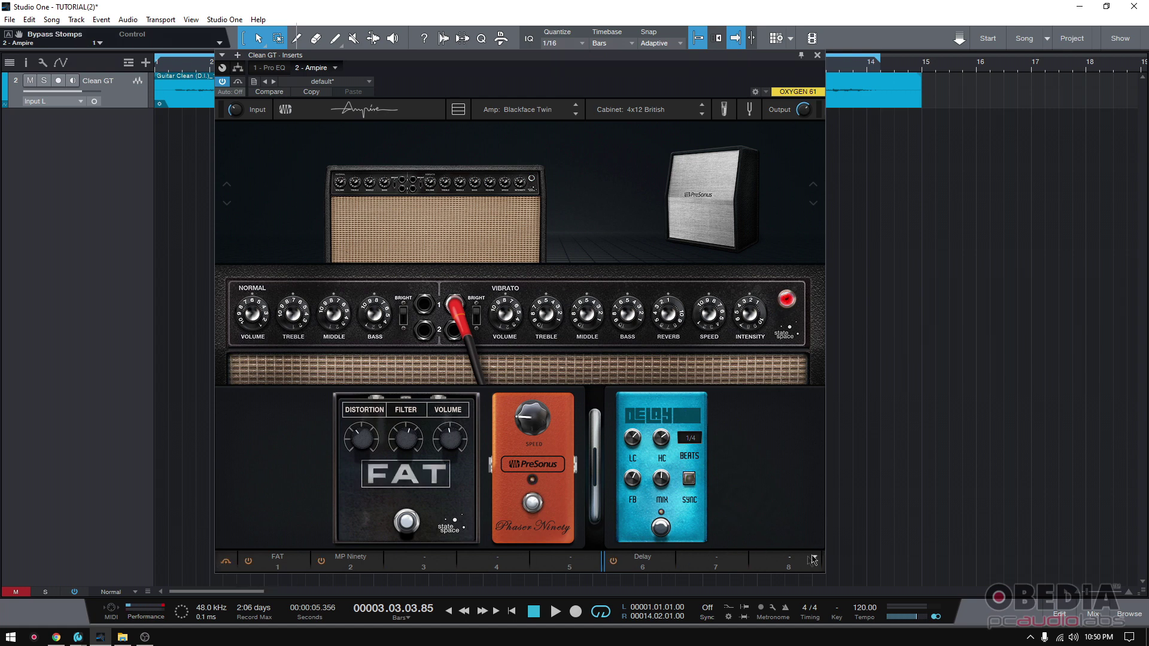
click(226, 563)
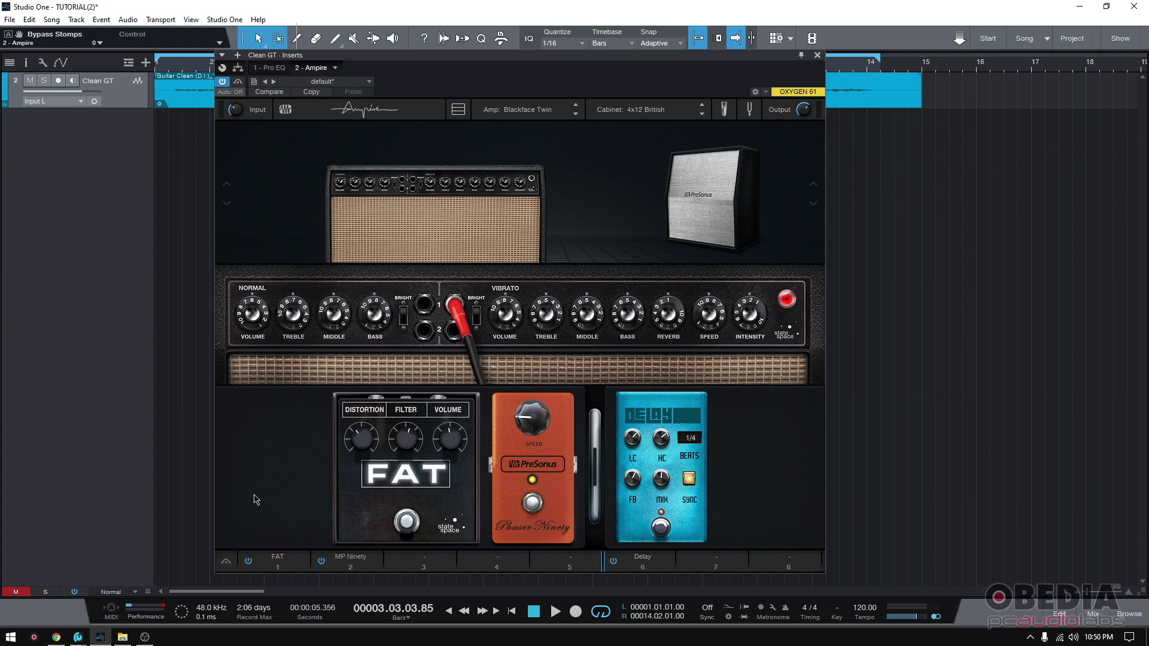
key(space)
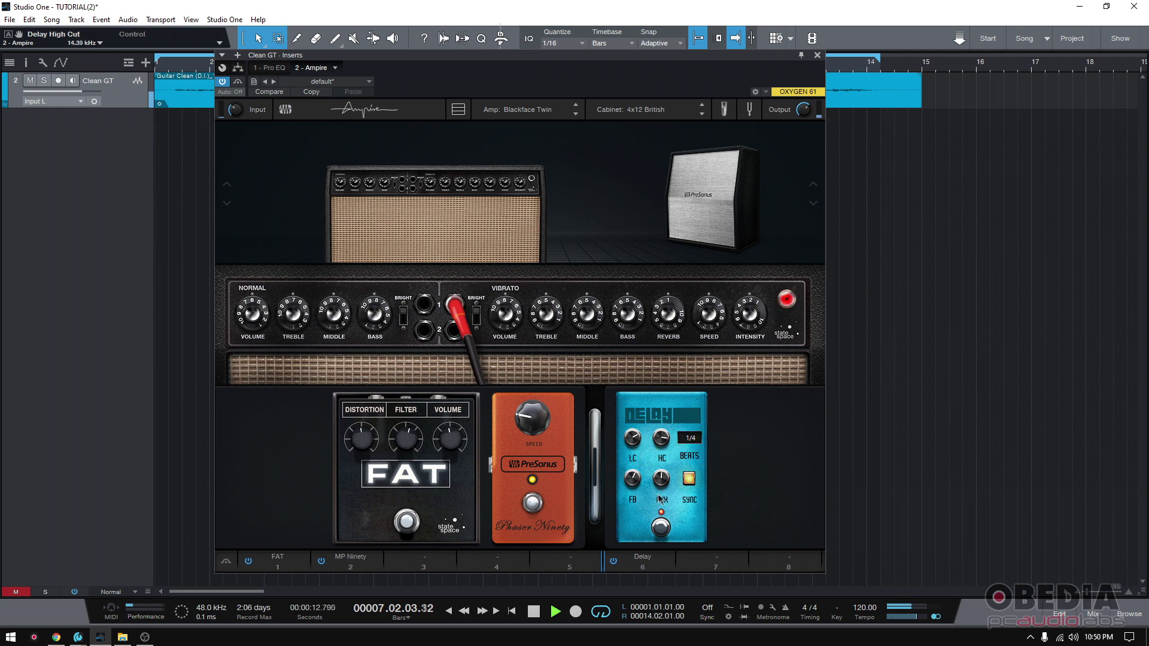
drag(662, 475, 662, 477)
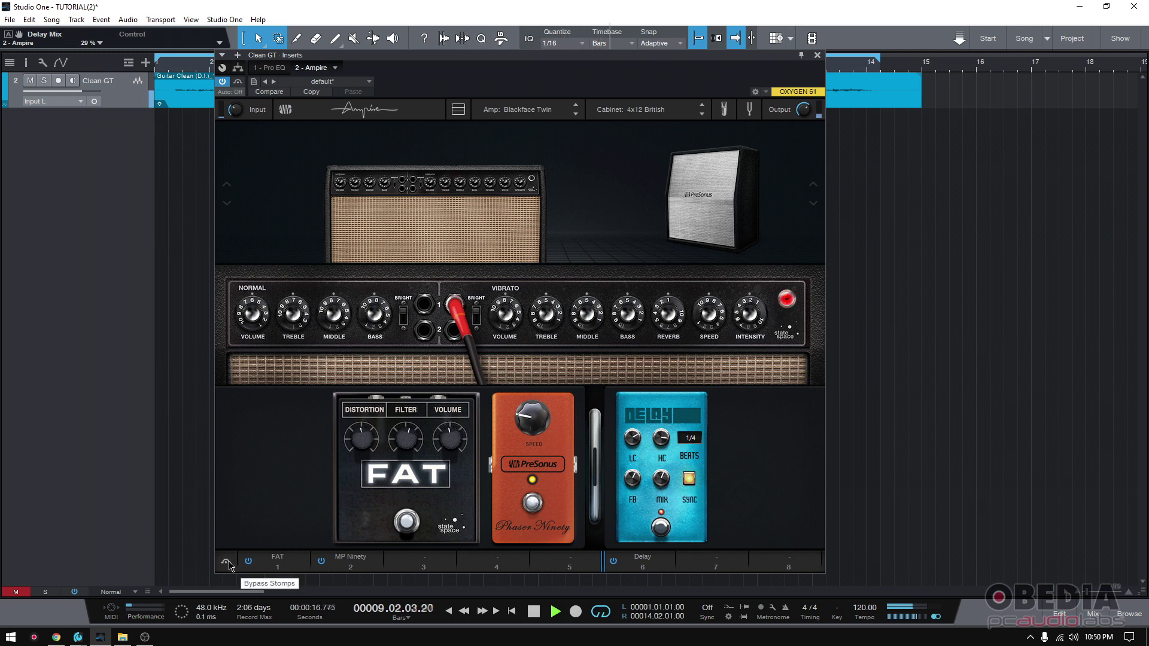
Step: Compare all stomps bypassed versus engaged, stop playback, and leave every pedal including FAT active
click(227, 564)
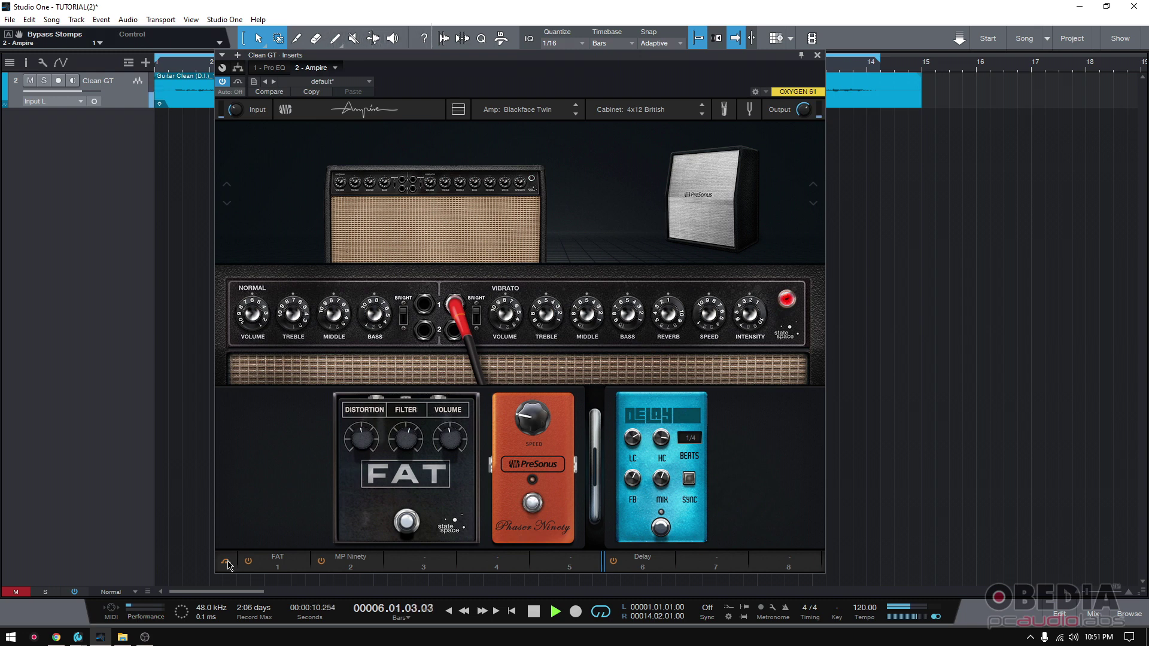
click(227, 563)
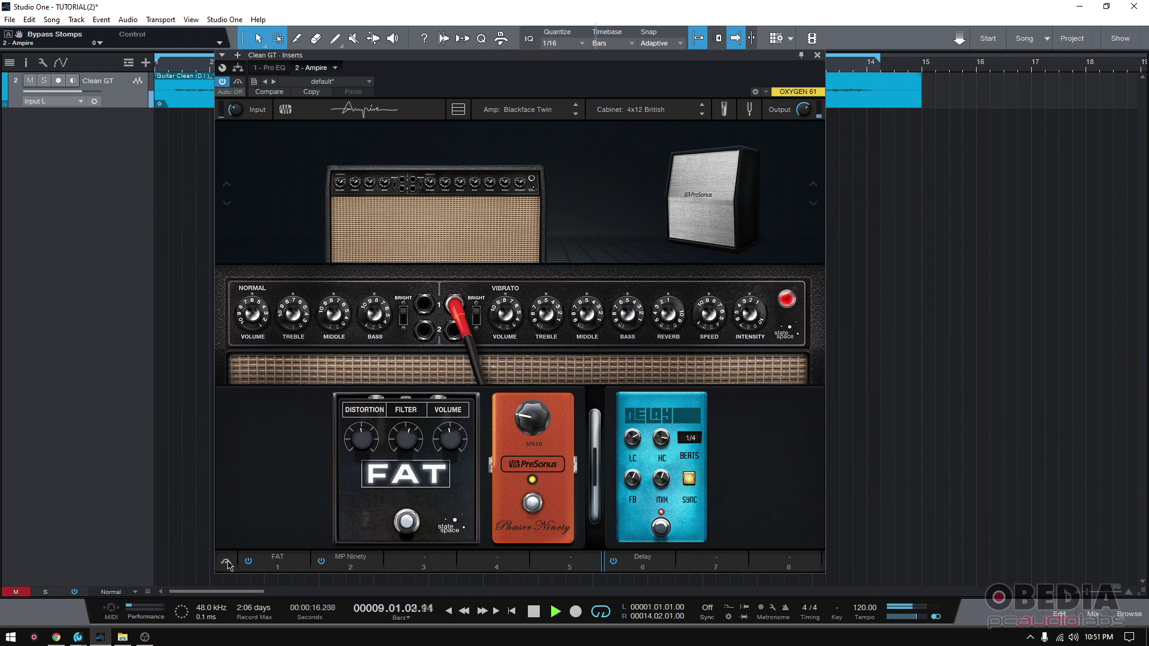
click(227, 564)
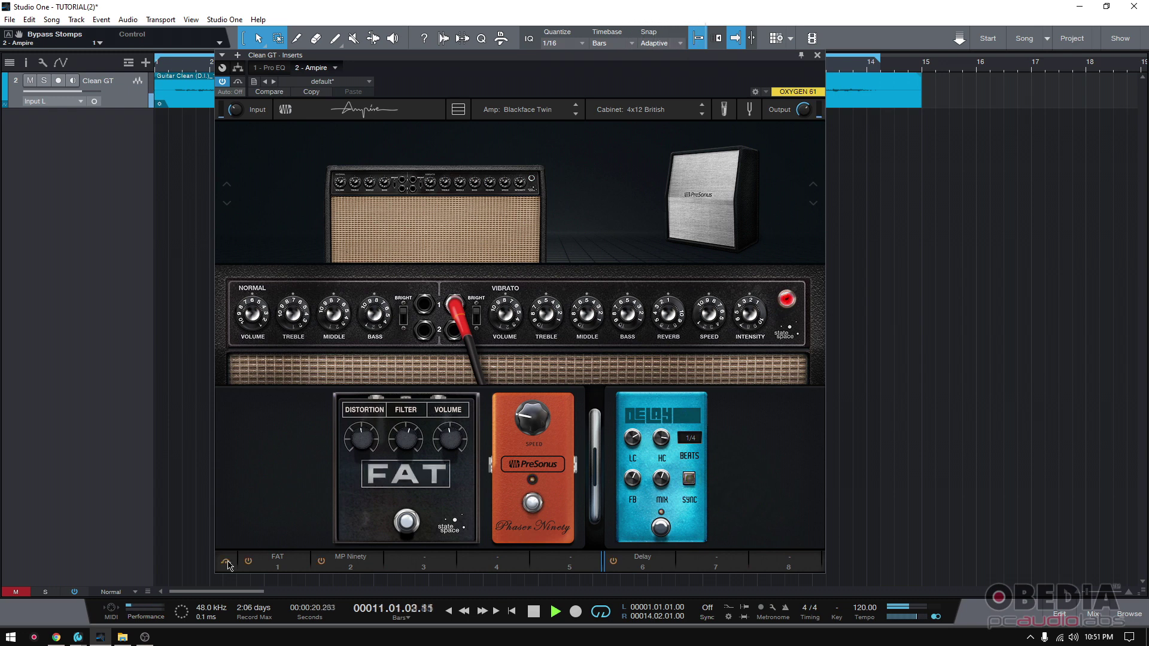
key(space)
click(227, 564)
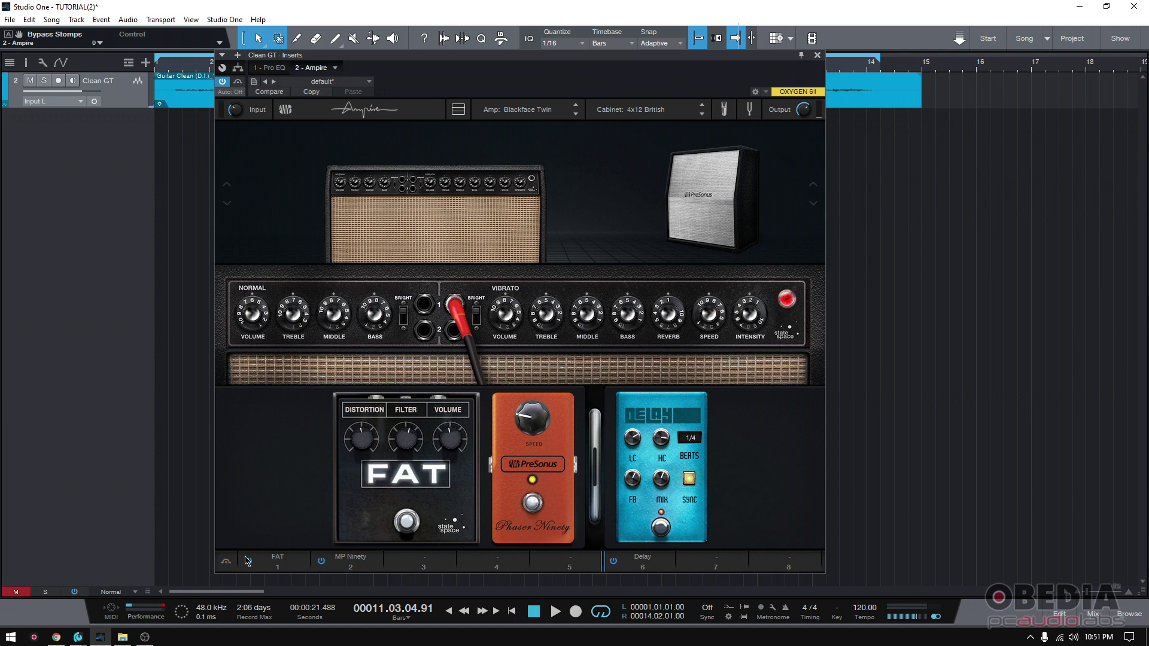
click(406, 523)
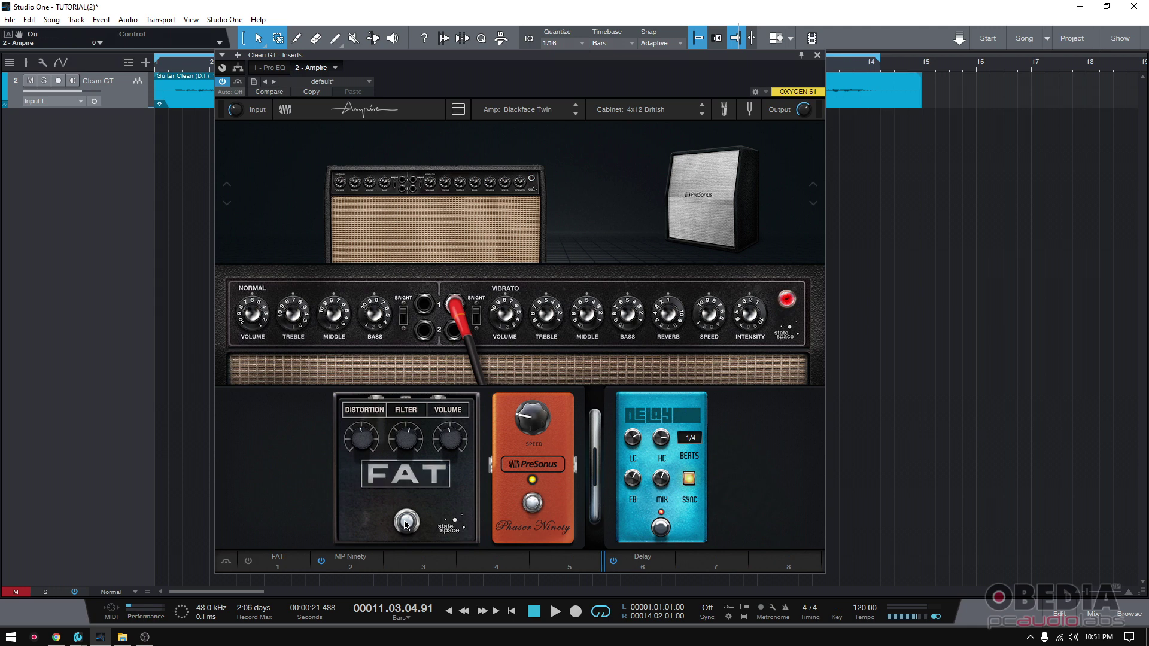
click(405, 525)
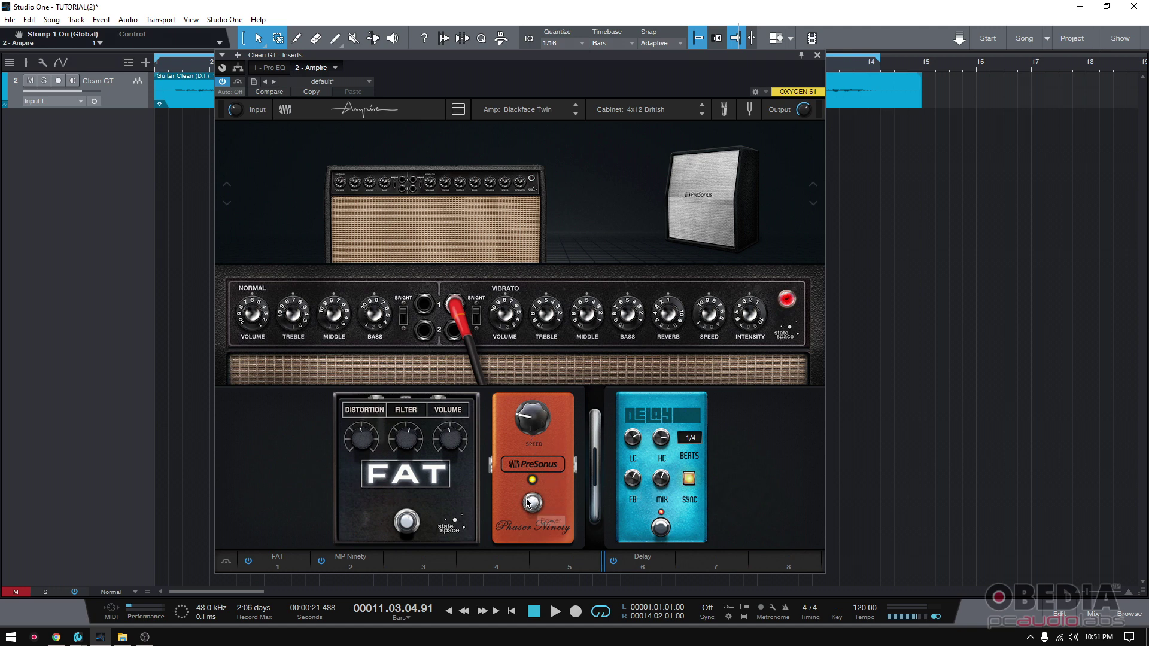
Step: Start playback, switch off MP Ninety, and toggle the FAT stomp off and on repeatedly, ending off
key(space)
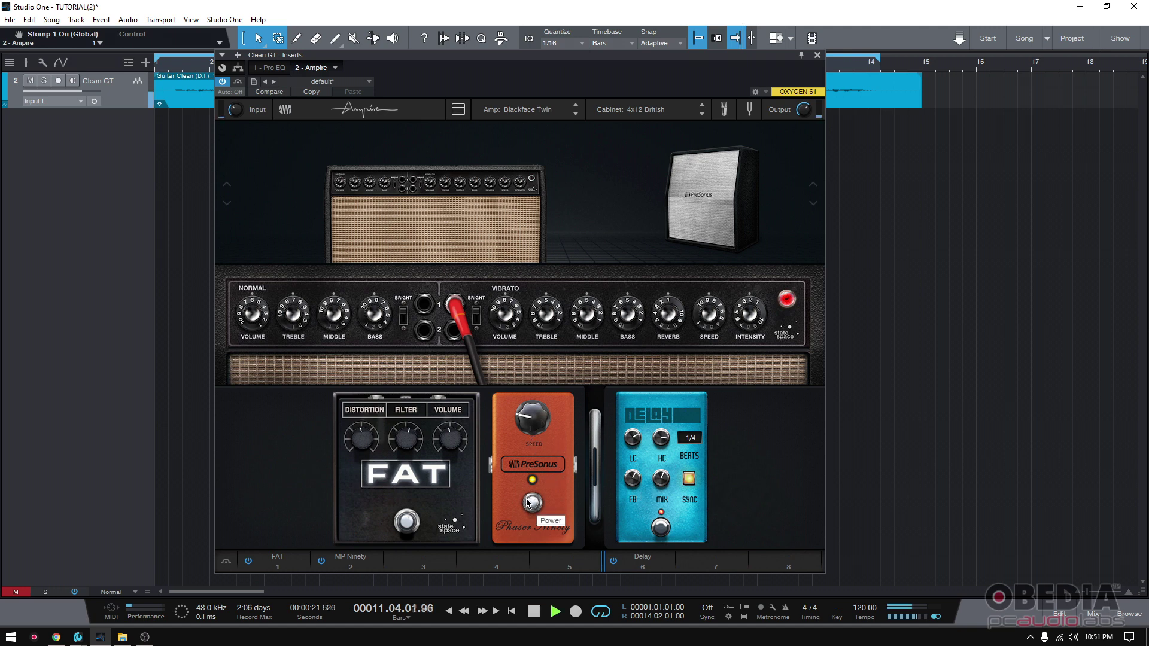
click(323, 564)
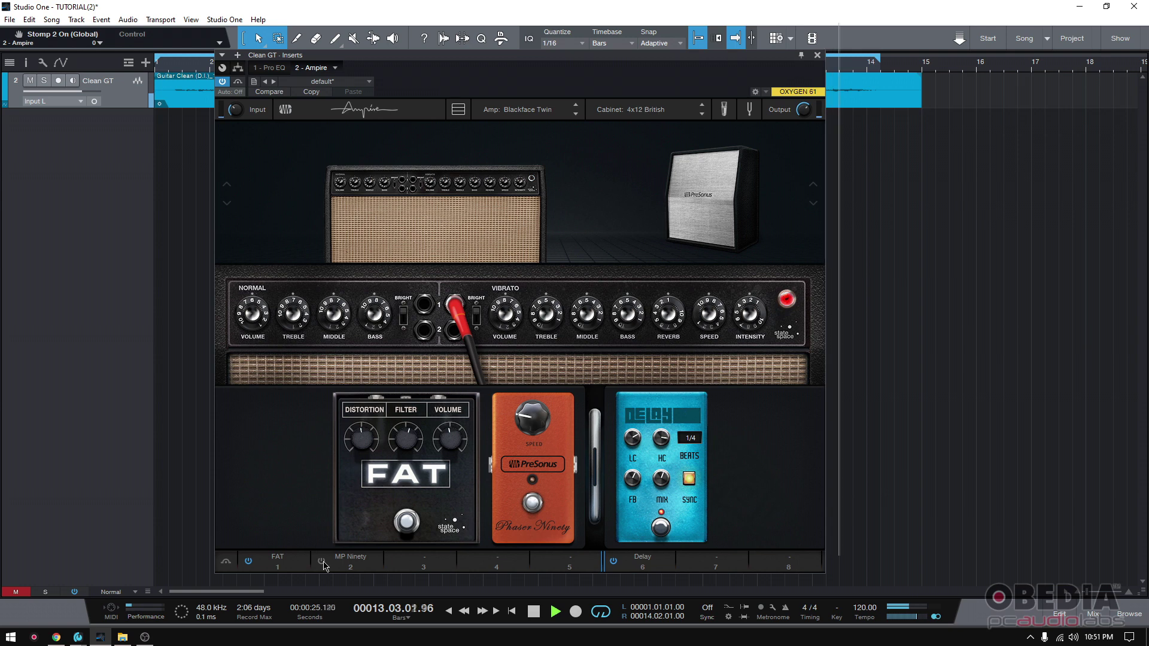
click(249, 562)
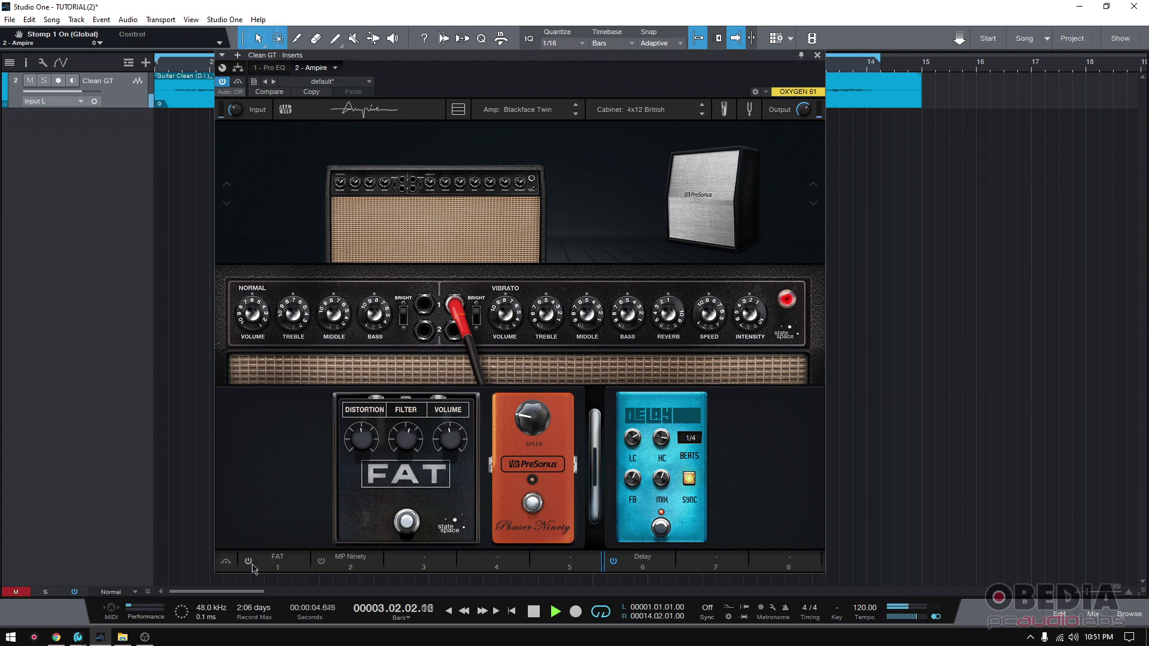
click(249, 562)
click(249, 562)
click(249, 562)
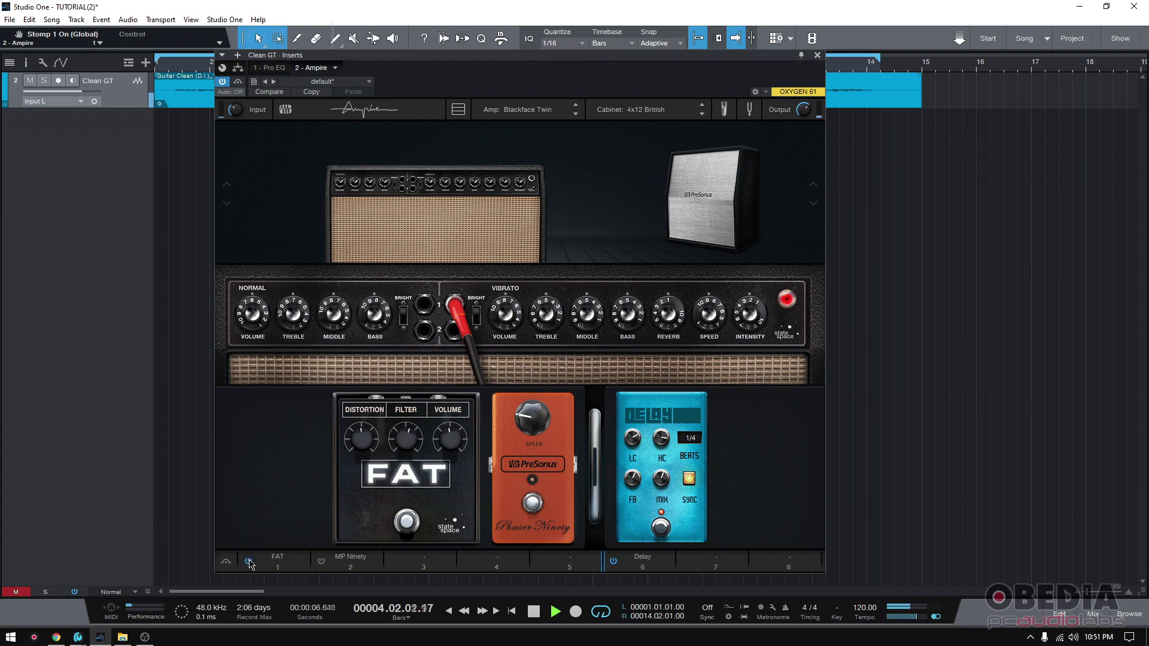
click(249, 562)
Step: Re-enable FAT and Phaser Ninety, then switch off Delay, Phaser Ninety and FAT, and stop playback
click(404, 525)
click(532, 503)
click(661, 528)
click(533, 503)
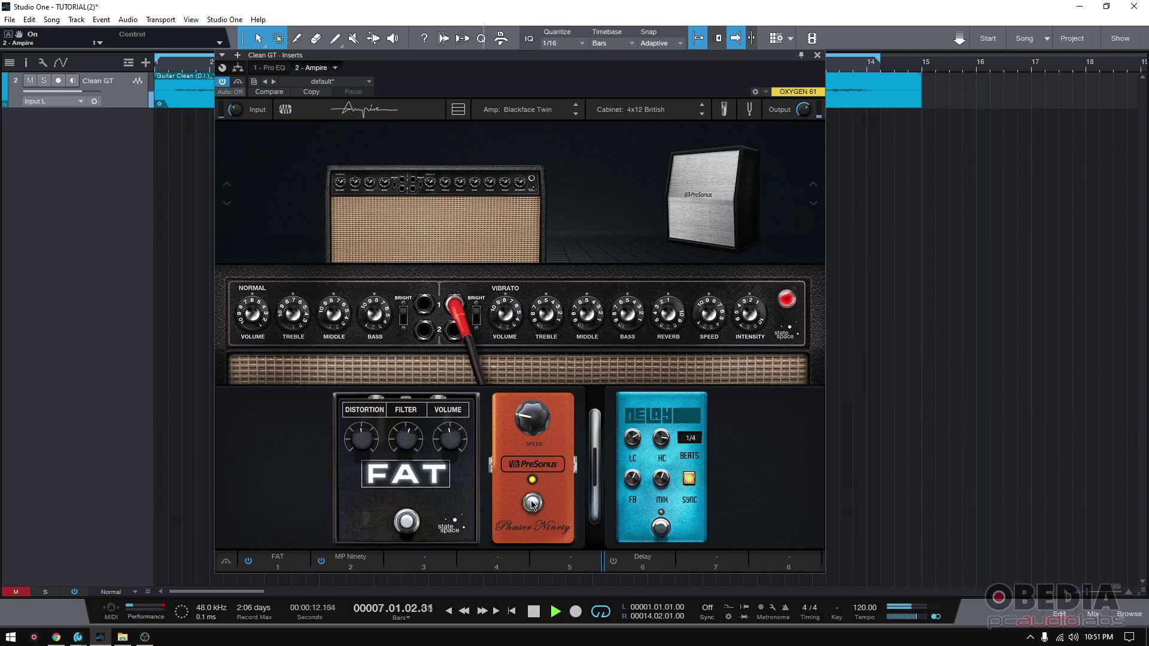
click(406, 522)
key(space)
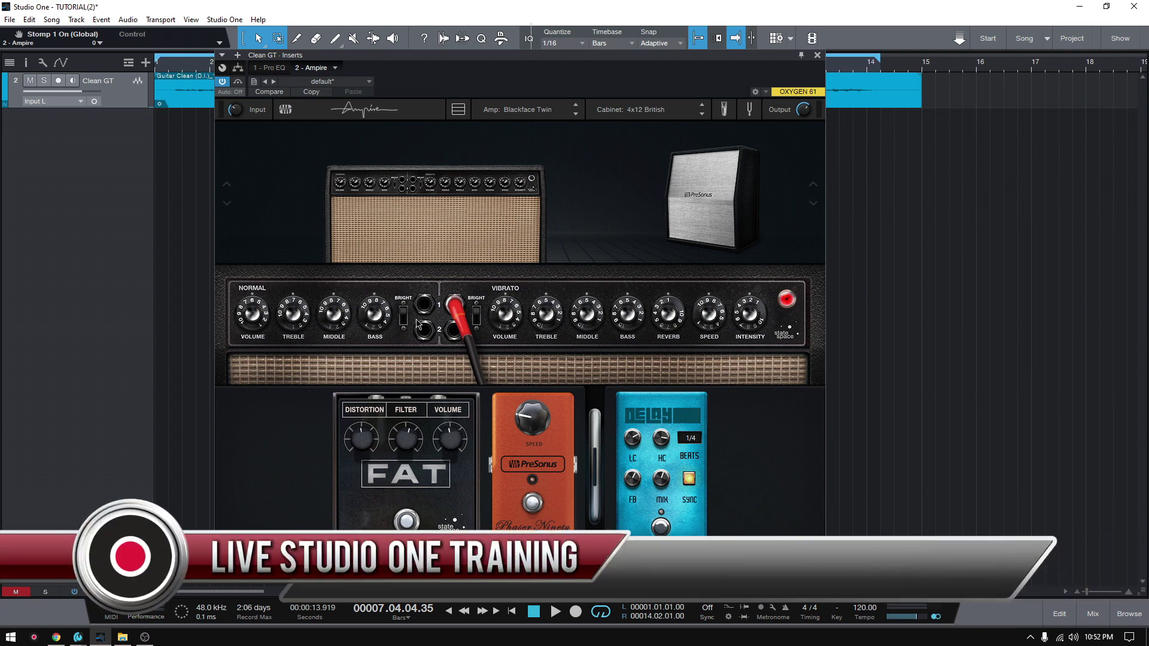
drag(524, 57, 550, 62)
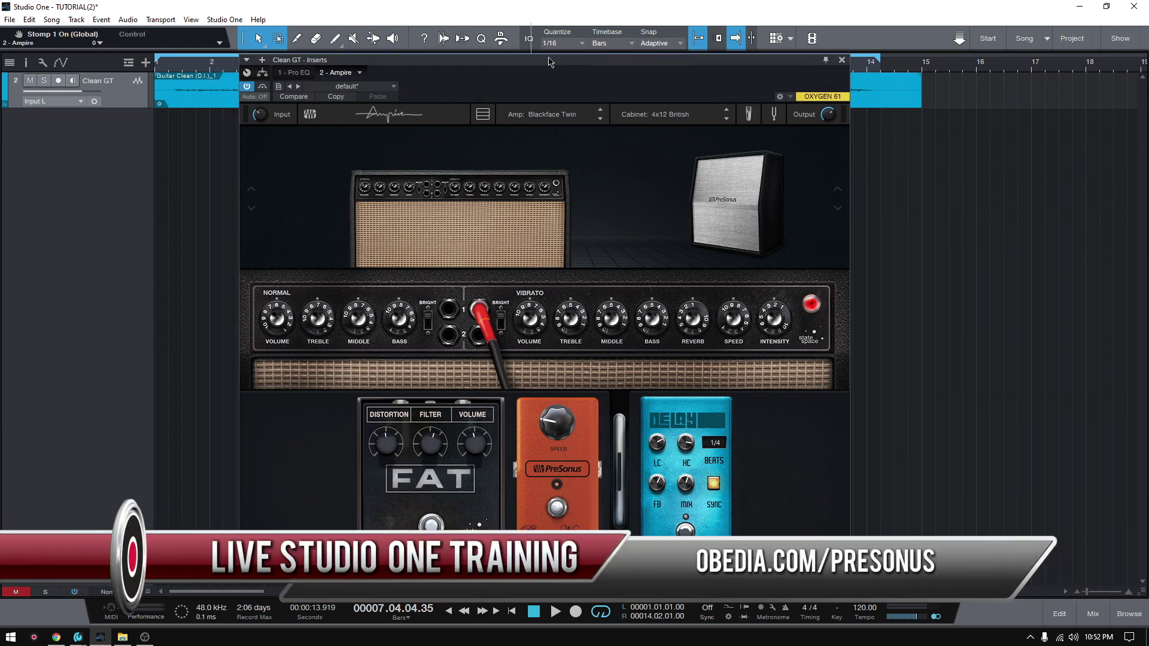